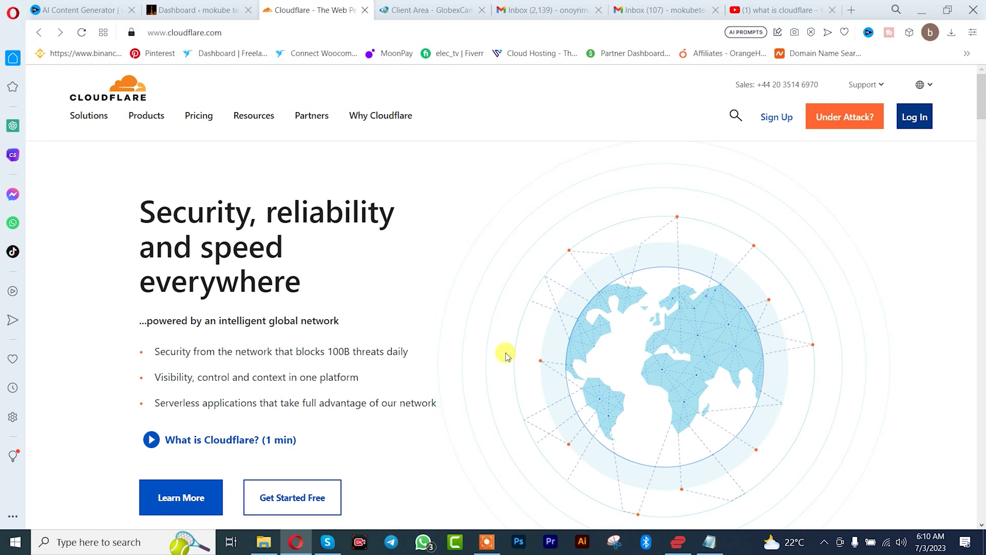
Open Cloudflare's free-account sign-up page from the homepage
left_click(306, 499)
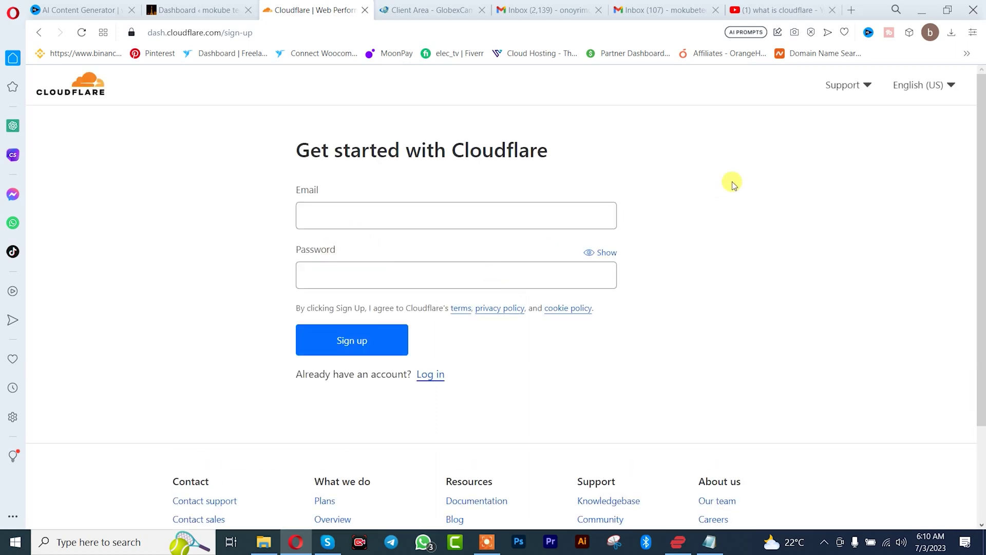
Sign up with the site's email address and a pasted password meeting all requirements
left_click(523, 215)
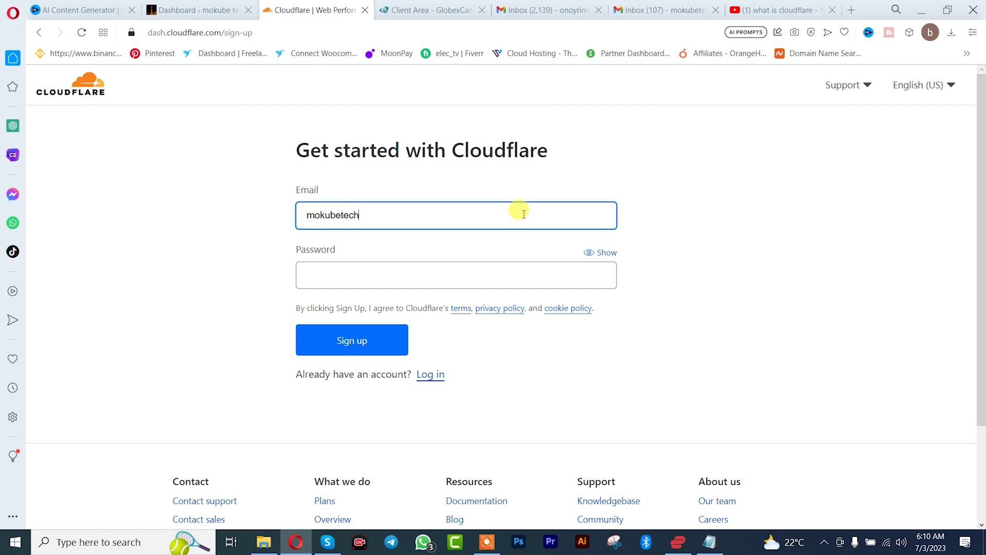
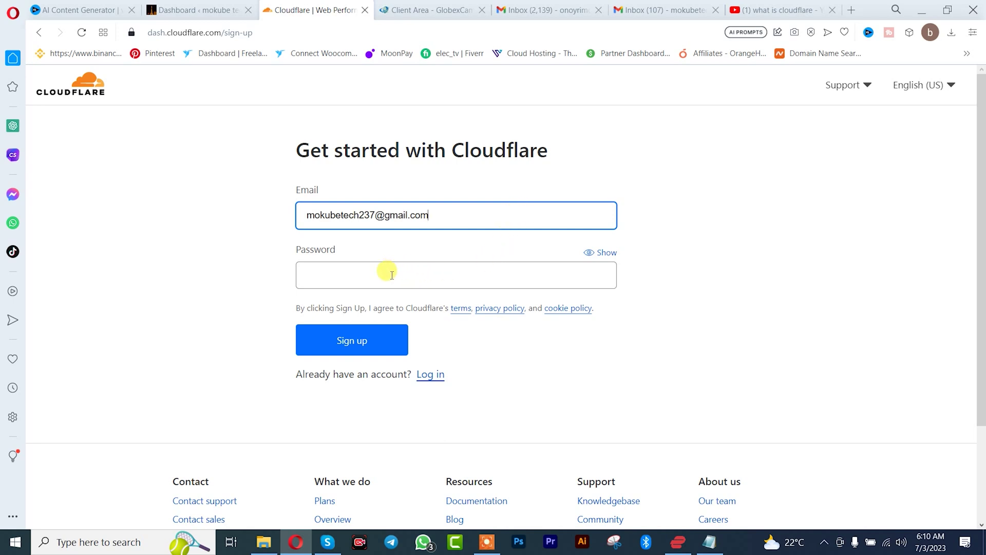
left_click(370, 281)
key("ctrl+v")
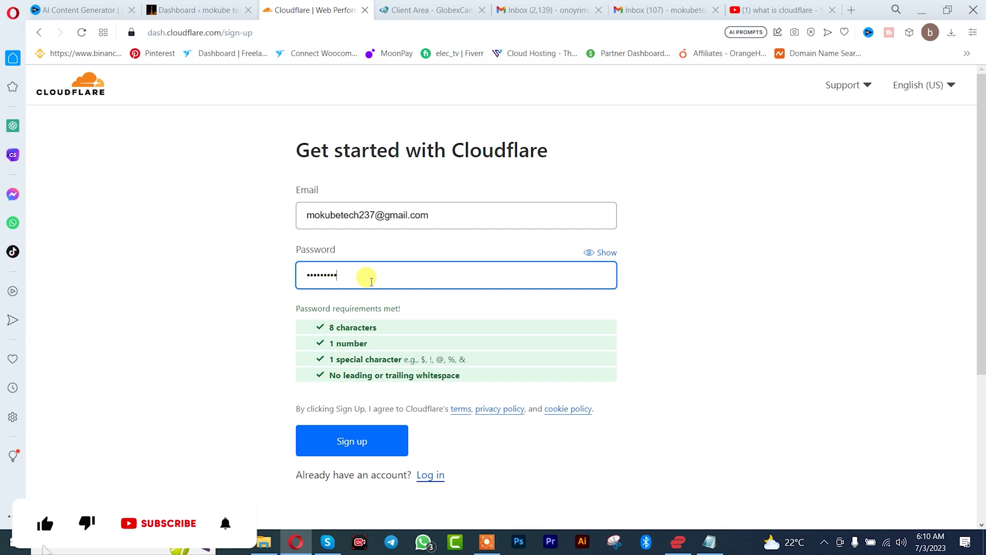
left_click(335, 440)
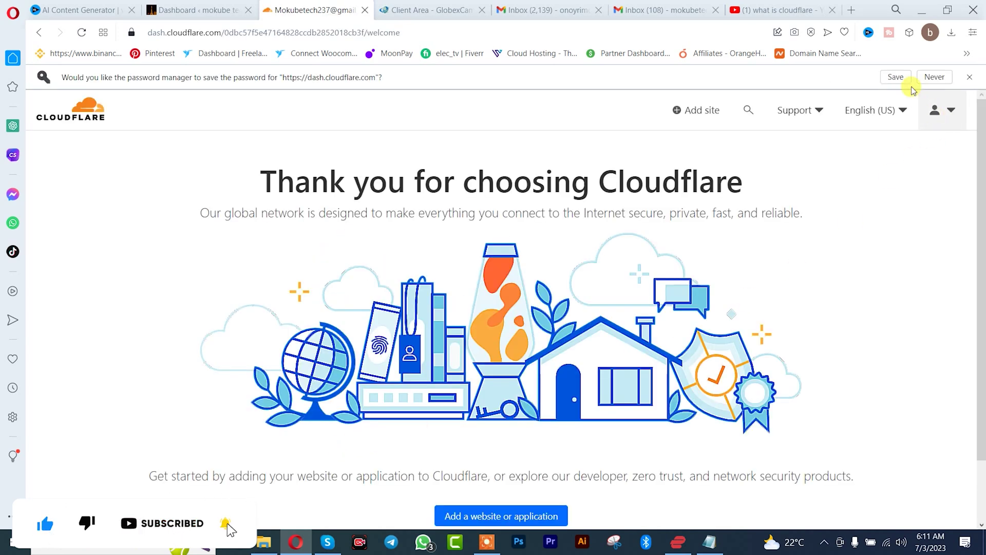
Let the browser save the new password and start adding a website to Cloudflare
left_click(895, 77)
scroll(609, 261, "down", 2)
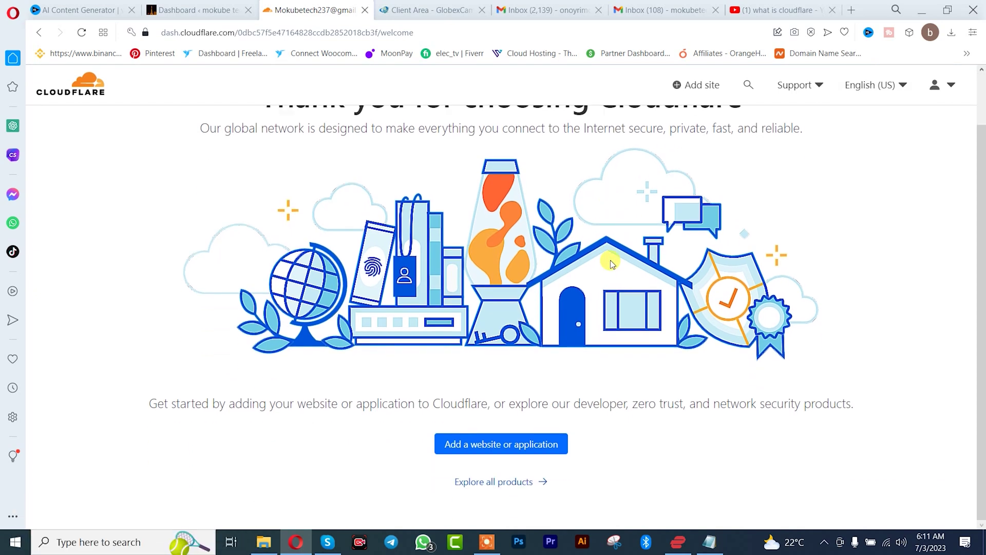
left_click(482, 445)
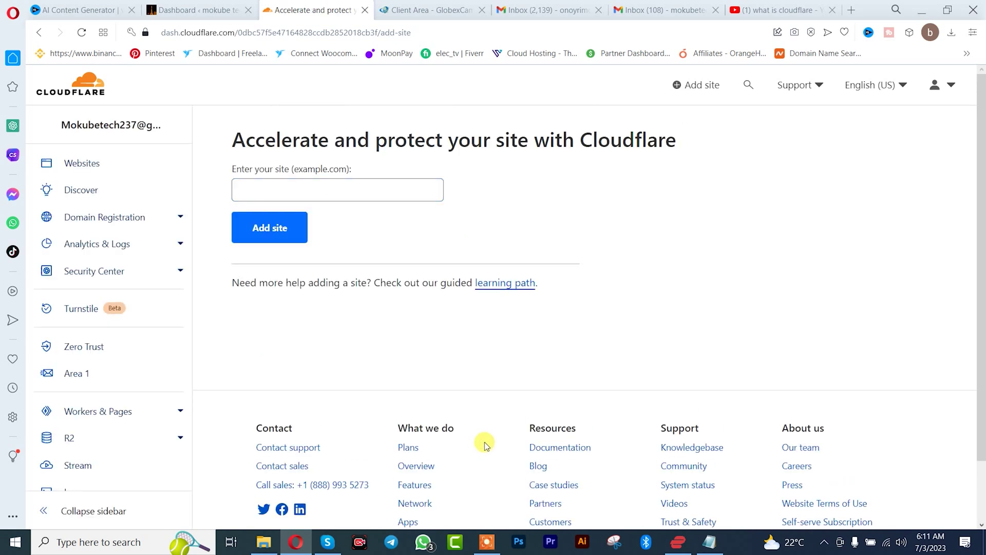
left_click(210, 4)
left_click(194, 34)
left_click(194, 33)
left_click_drag(215, 33, 149, 33)
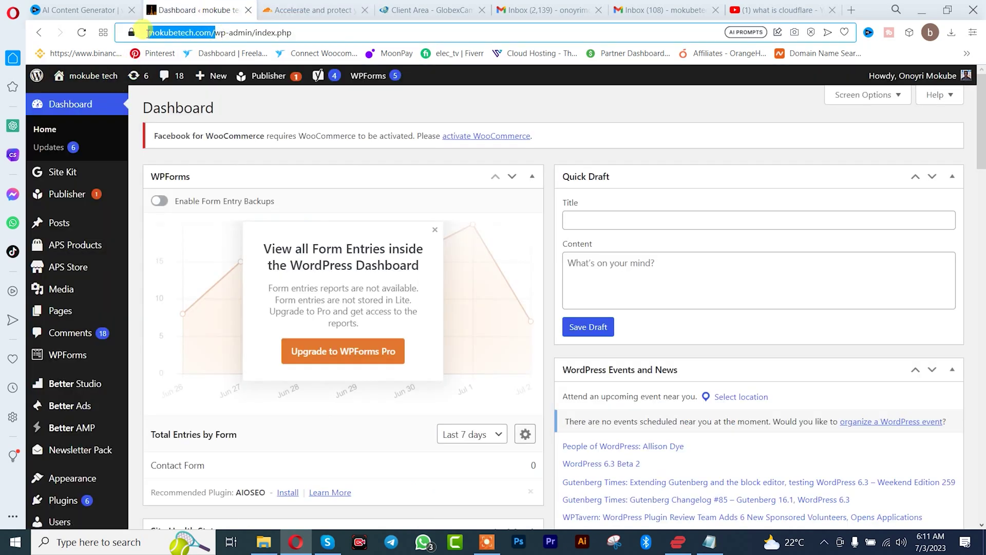
right_click(169, 34)
left_click(194, 83)
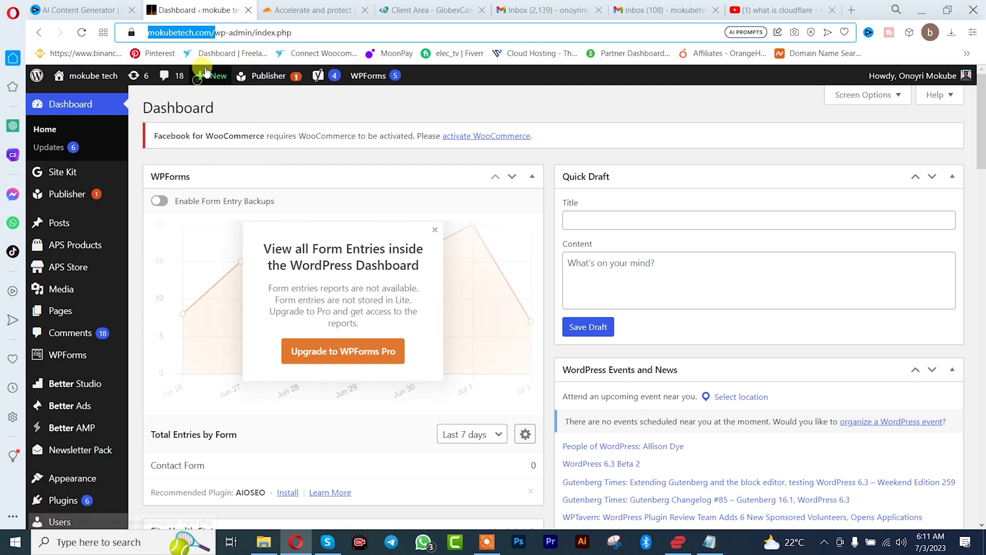
left_click(315, 10)
left_click(272, 191)
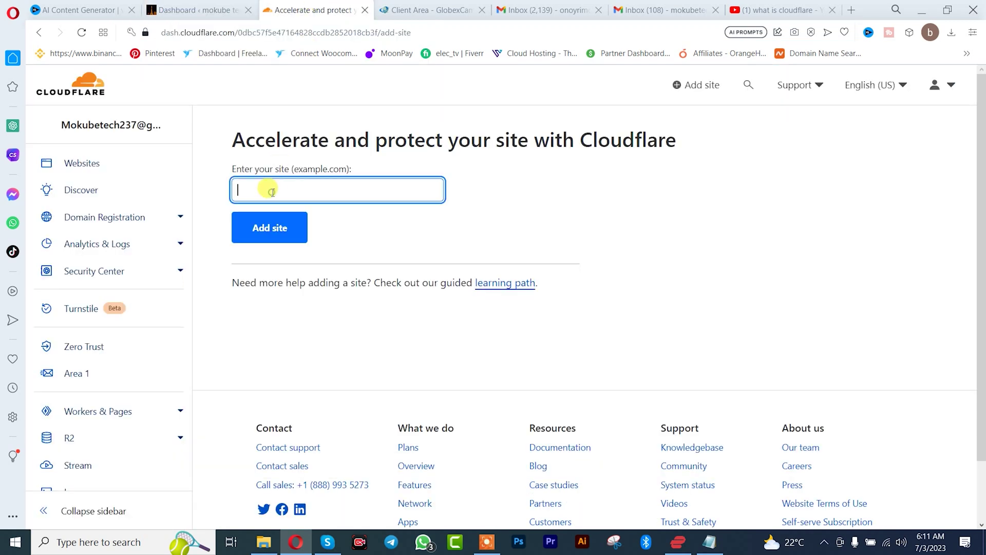
key("ctrl+v")
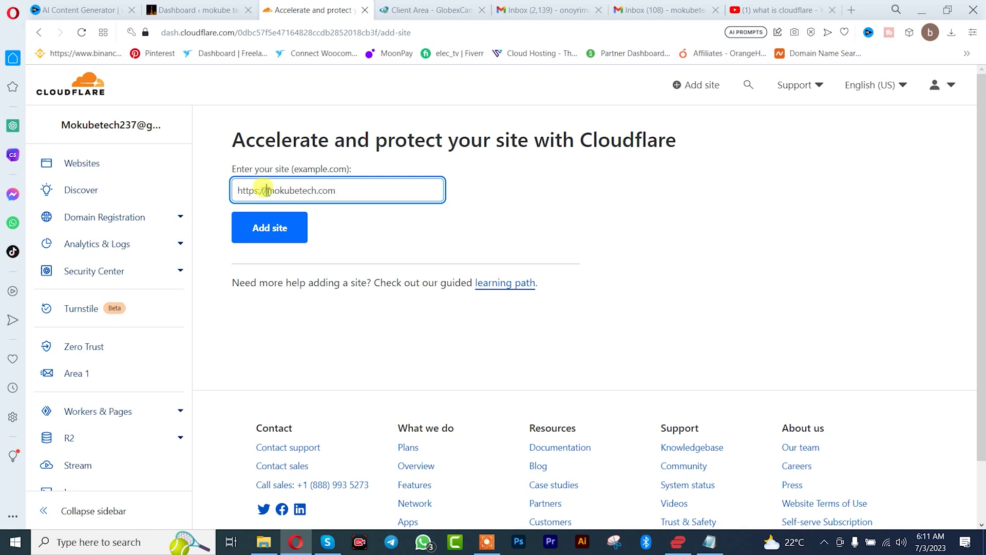
key("BackSpace")
key("BackSpace")
key("BackSpace")
key("BackSpace")
key("BackSpace")
key("BackSpace")
key("BackSpace")
key("BackSpace")
Add mokubetech.com and continue on the Free plan to the DNS records review
left_click(273, 229)
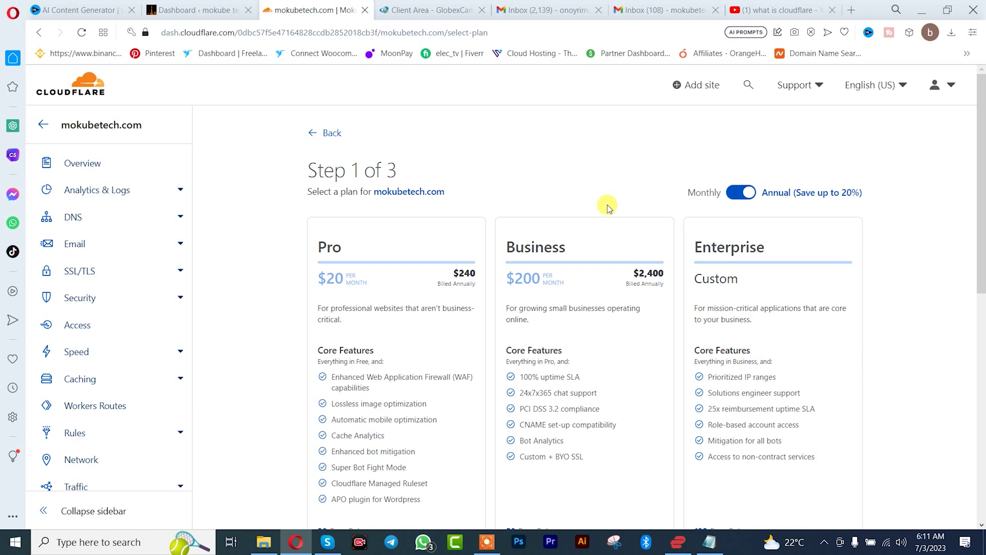
scroll(608, 208, "down", 3)
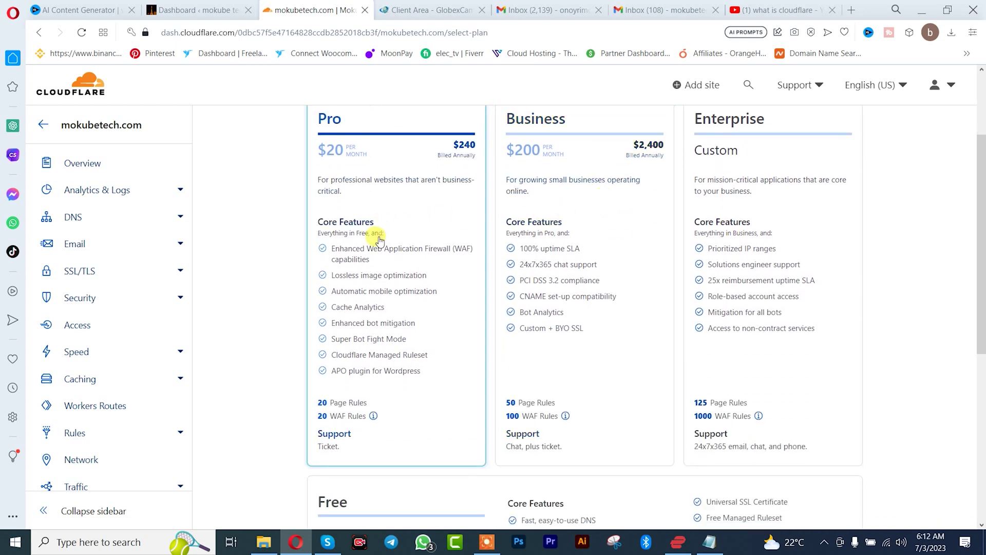
scroll(663, 250, "down", 3)
scroll(663, 249, "down", 2)
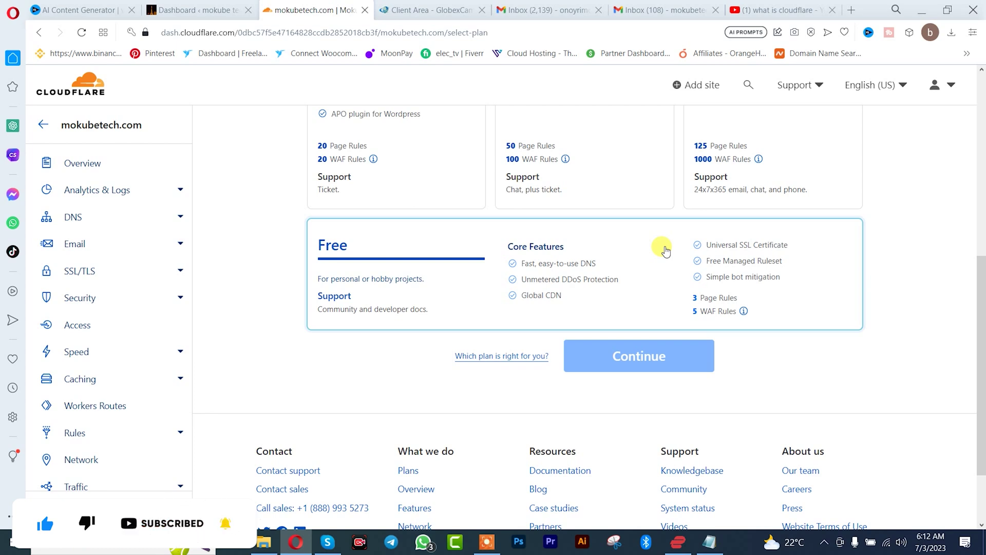
left_click(636, 274)
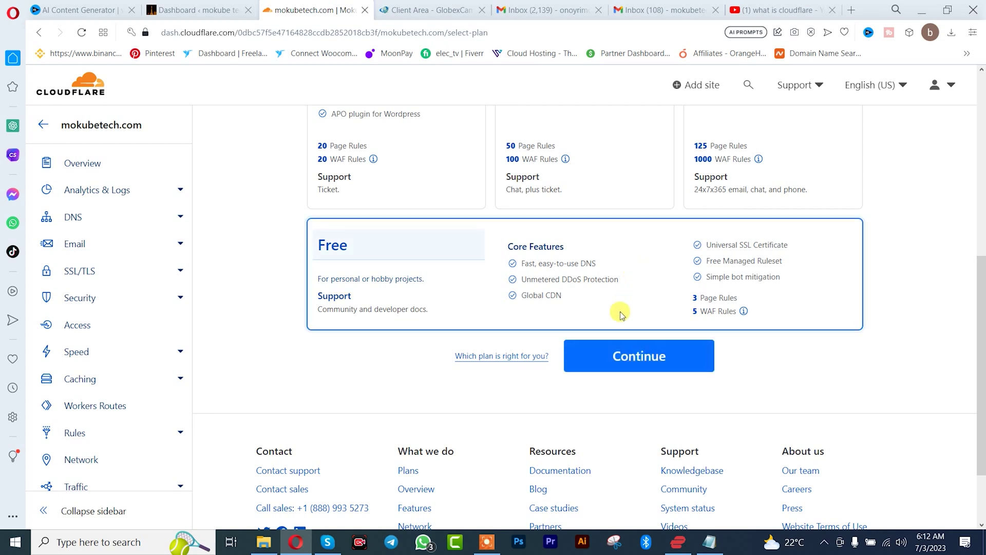
left_click(621, 358)
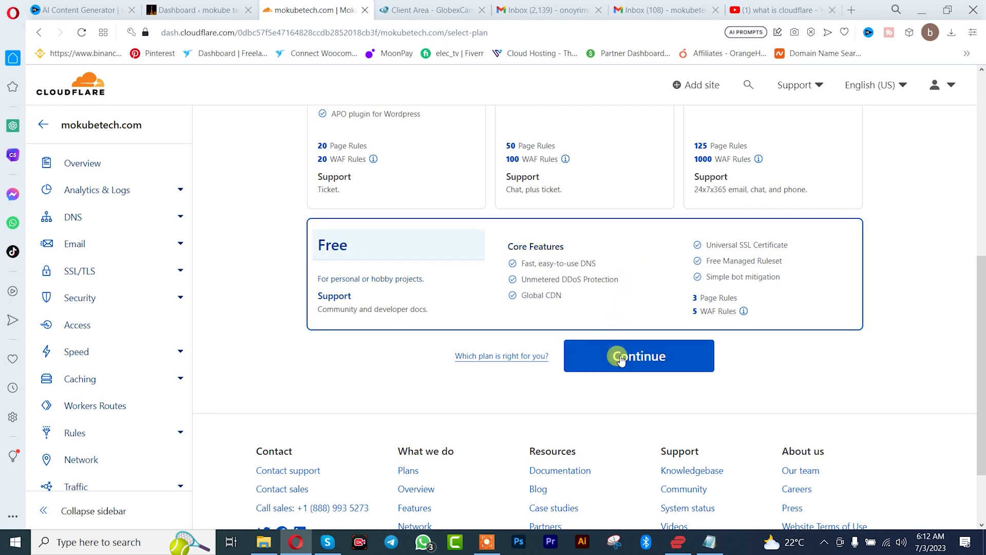
left_click(621, 358)
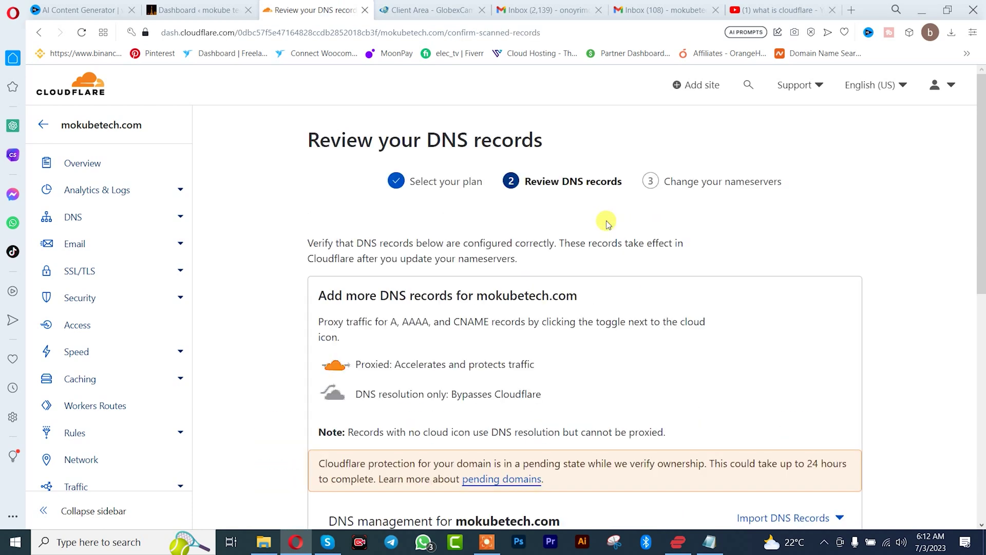
Accept the scanned DNS records to get nameservers bonnie.ns.cloudflare.com and brett.ns.cloudflare.com
scroll(608, 226, "down", 7)
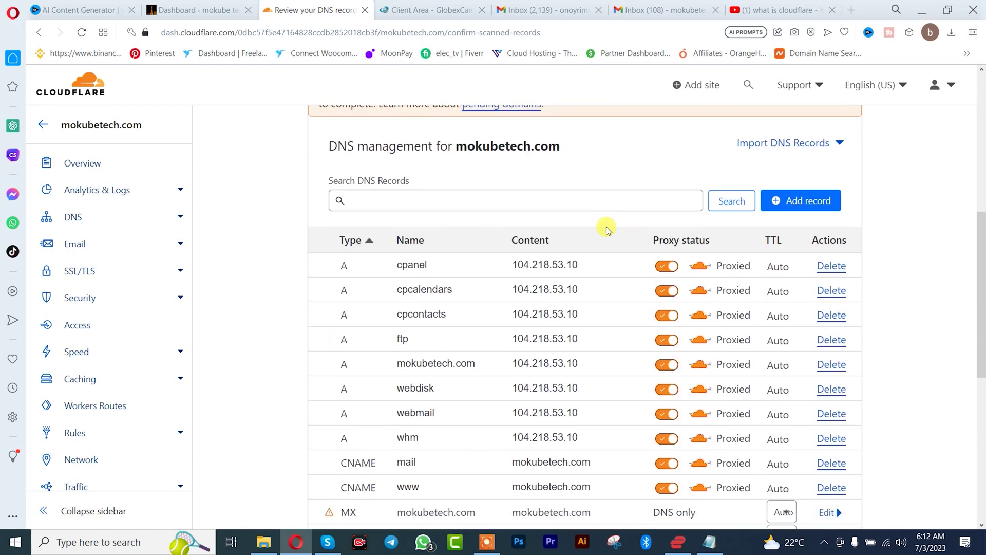
scroll(608, 226, "down", 7)
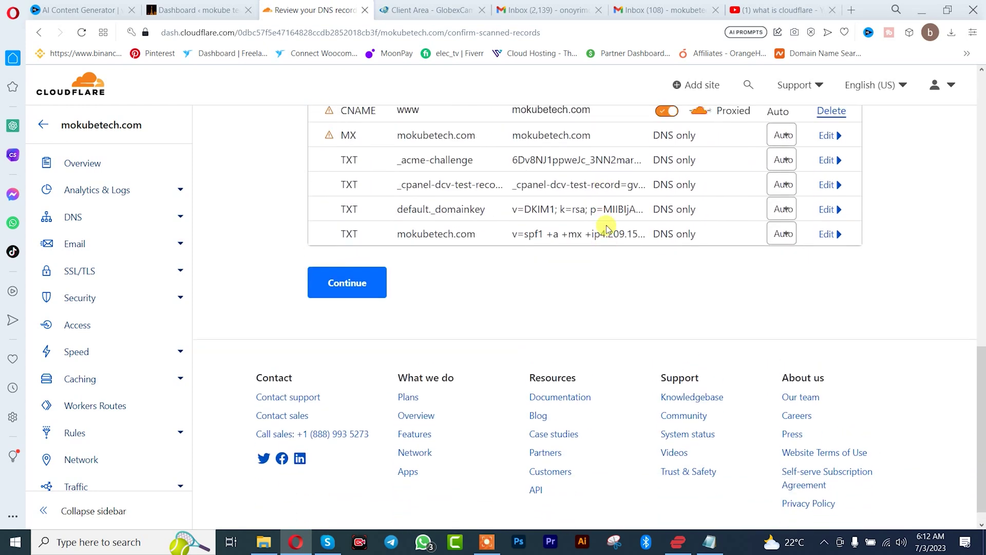
scroll(608, 226, "down", 1)
left_click(344, 268)
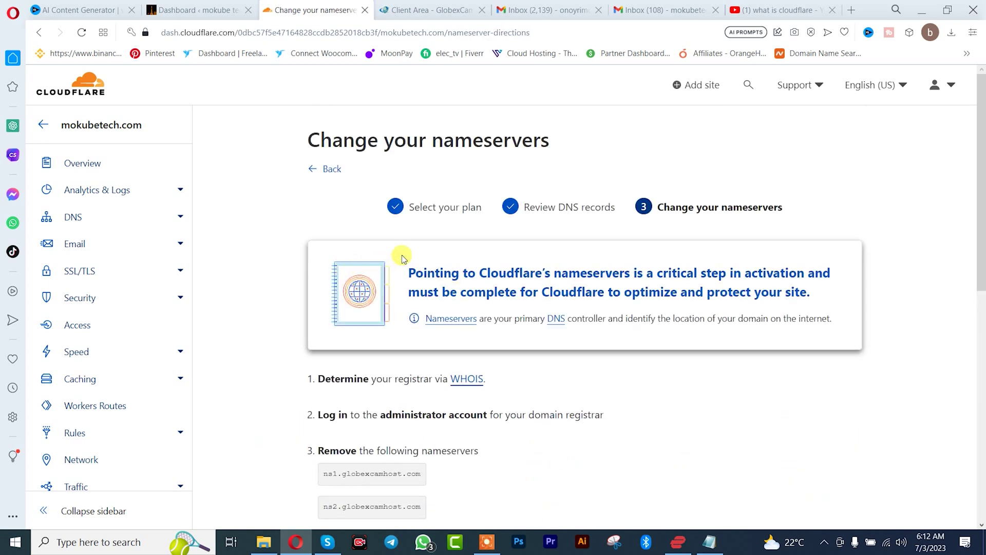
scroll(403, 257, "down", 3)
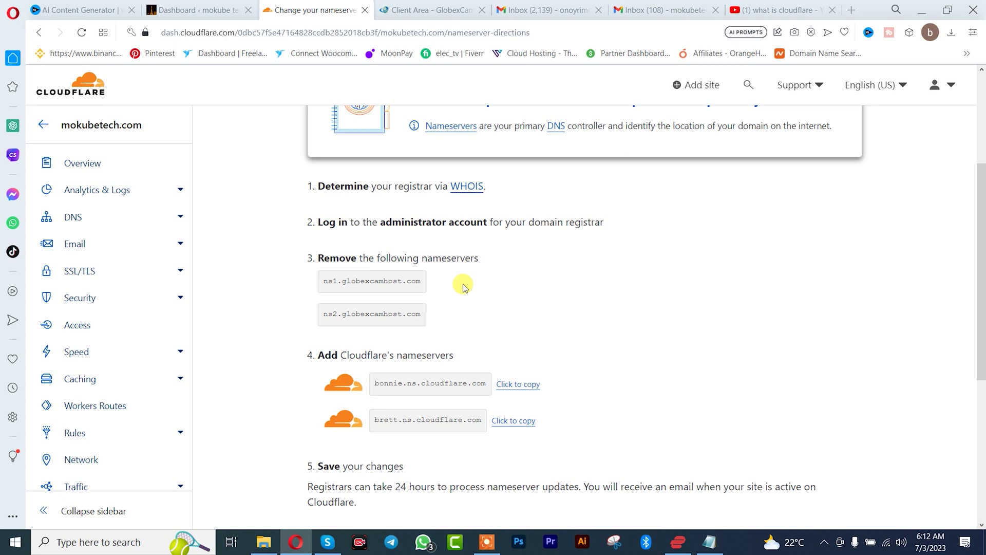
left_click(434, 10)
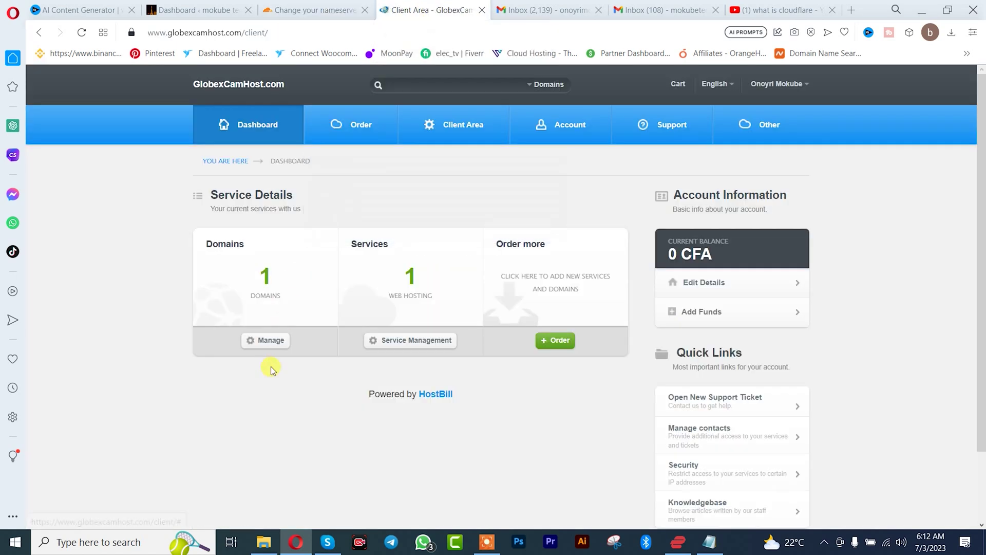
Open mokubetech.com's domain management page via List My Domains in GlobexCamHost
left_click(267, 344)
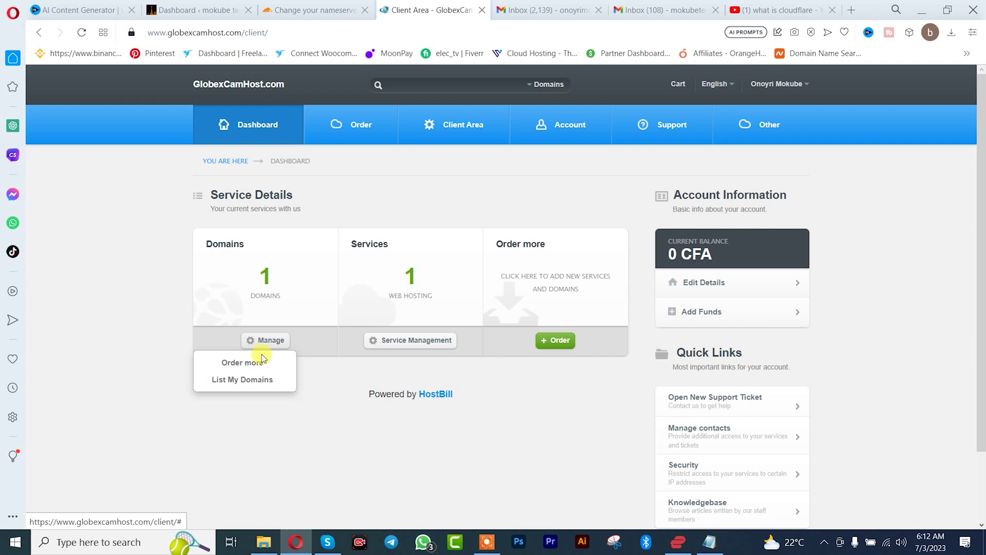
left_click(253, 380)
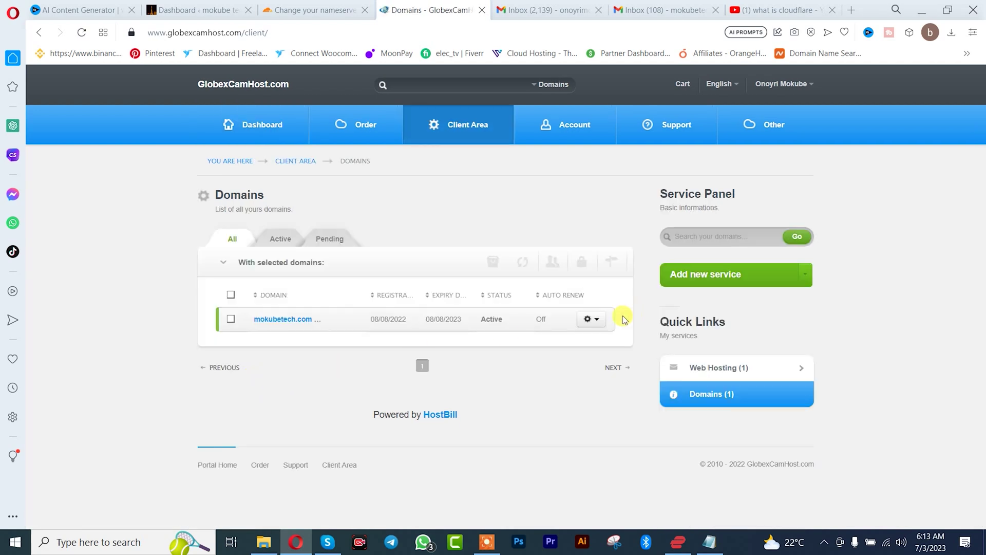
left_click(588, 319)
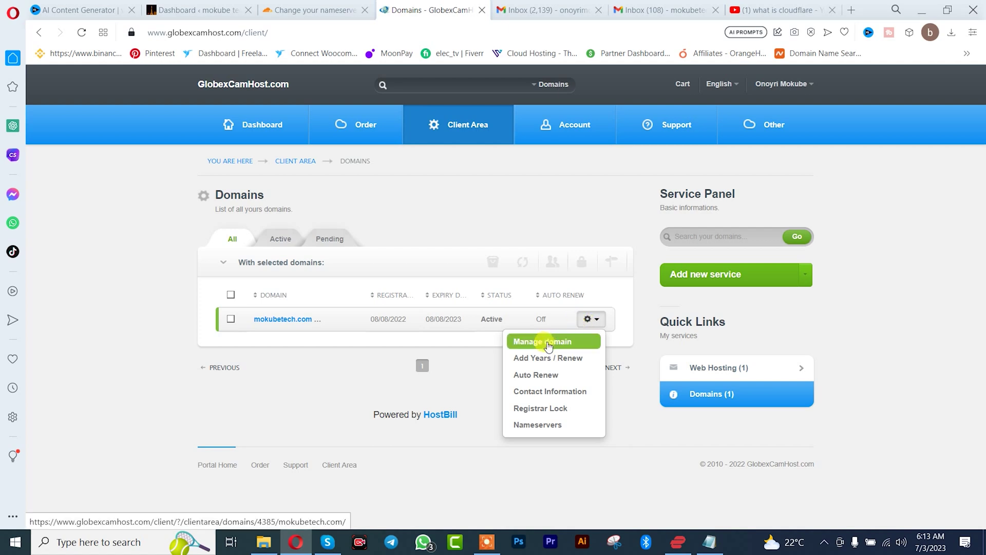
left_click(548, 343)
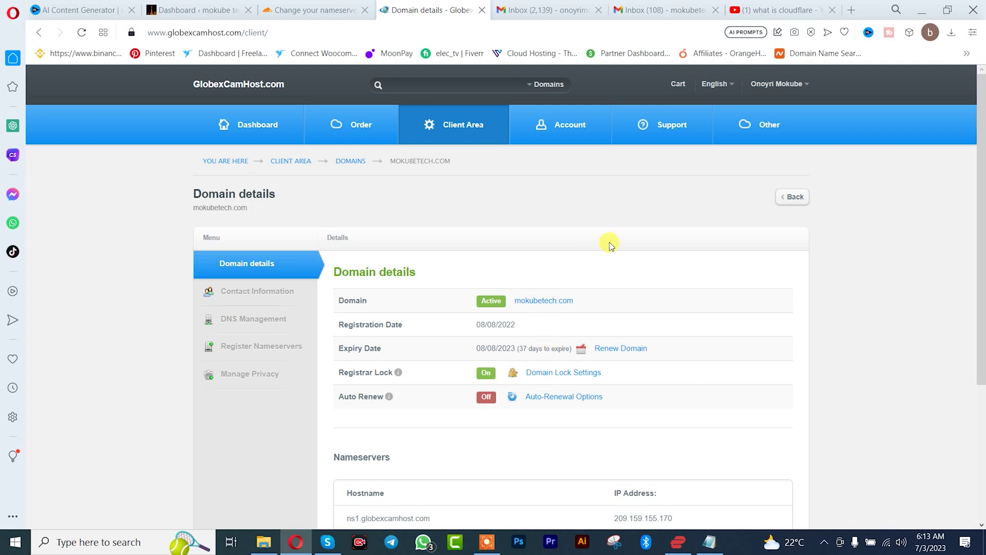
Switch the domain's nameservers to Custom under DNS Management's Manage Nameservers
left_click(266, 325)
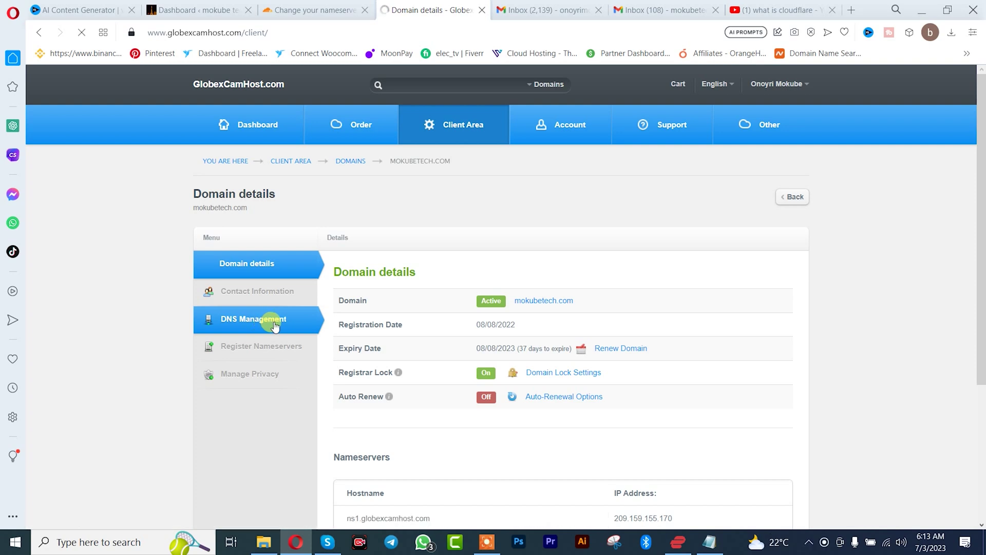
scroll(430, 324, "down", 2)
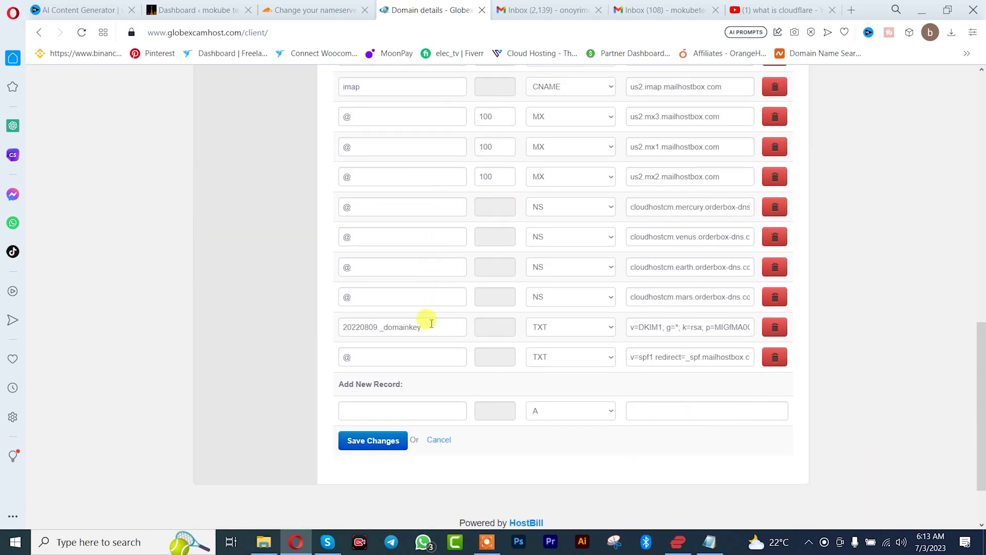
scroll(429, 323, "up", 6)
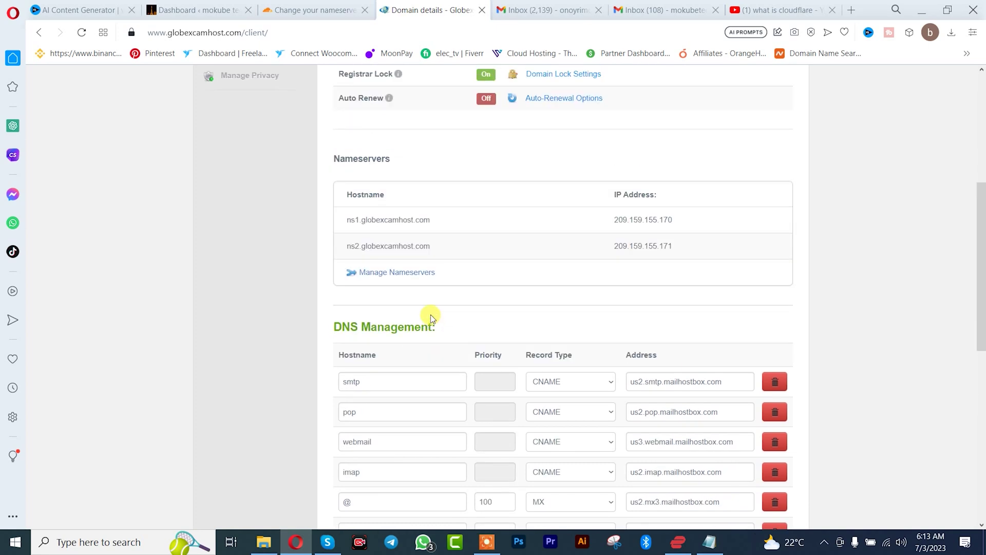
left_click(379, 278)
scroll(431, 264, "up", 1)
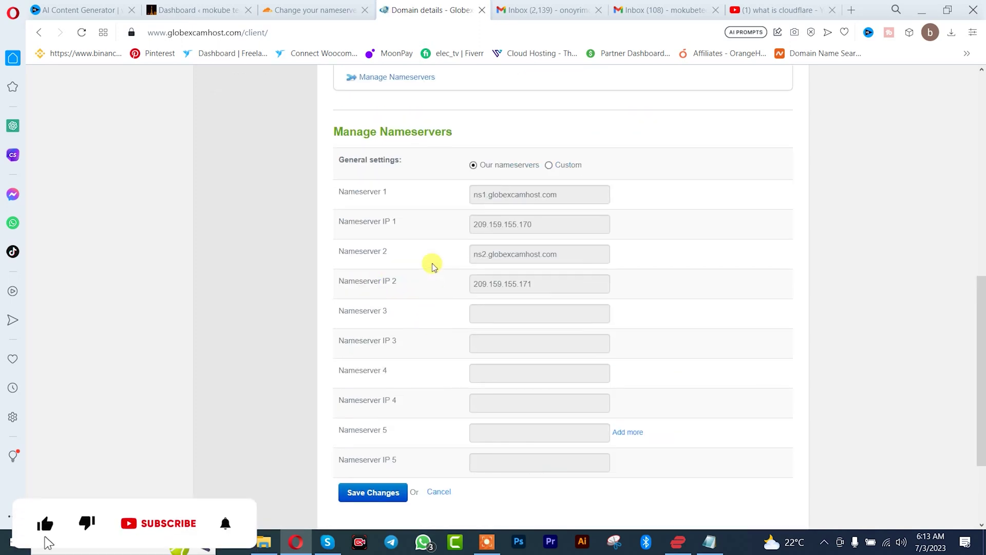
left_click(550, 169)
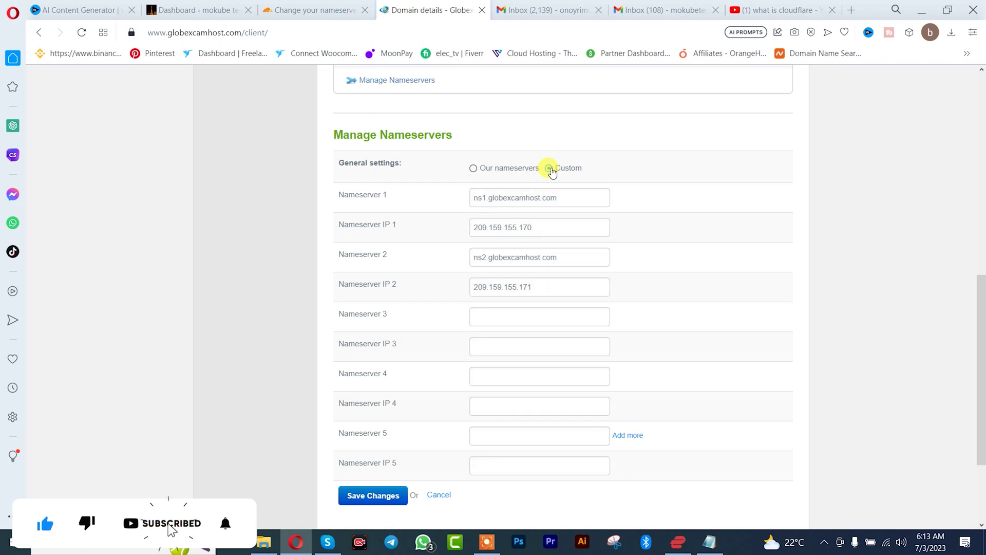
left_click(288, 10)
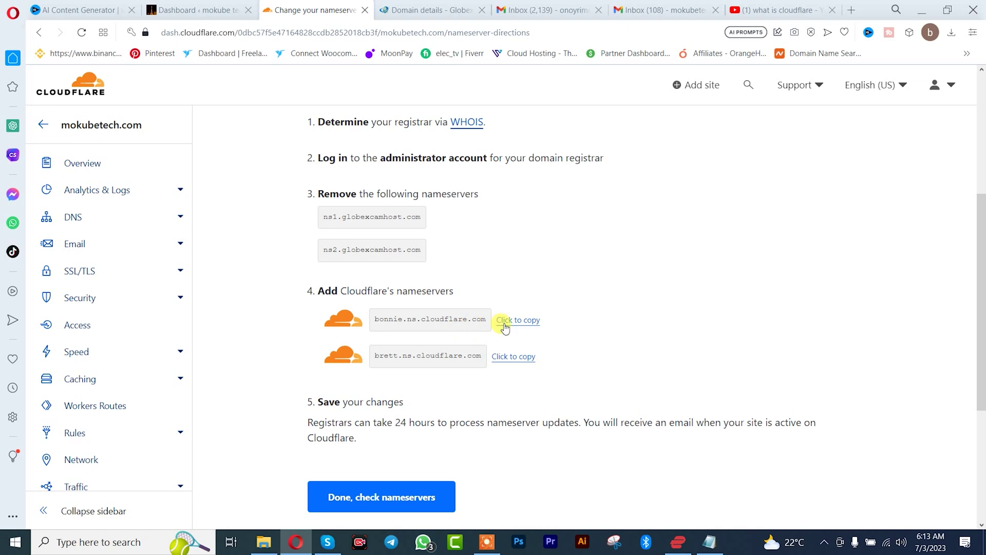
Replace GlobexCamHost's Nameserver 1 with bonnie.ns.cloudflare.com copied from Cloudflare
left_click(524, 320)
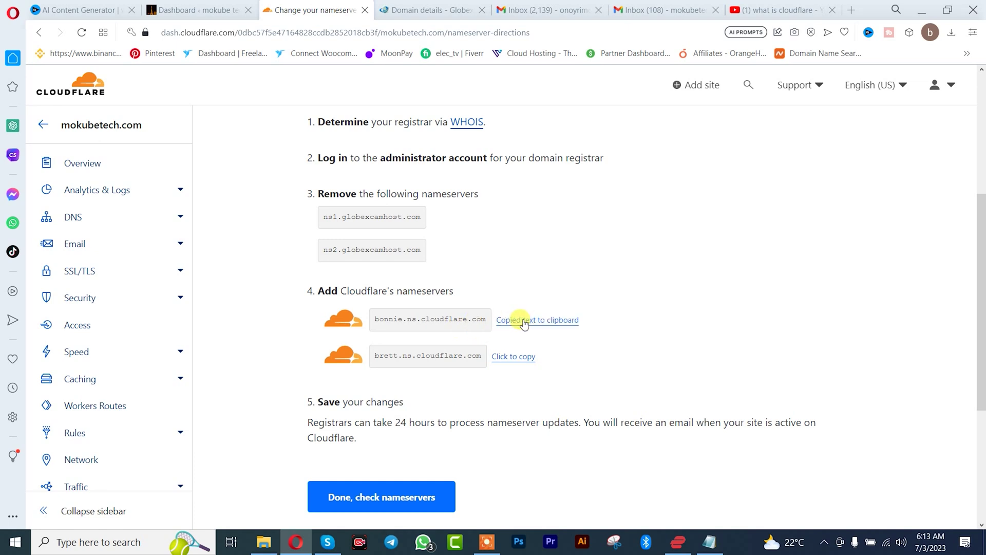
left_click(430, 11)
left_click(559, 198)
key("ctrl+a")
key("ctrl+v")
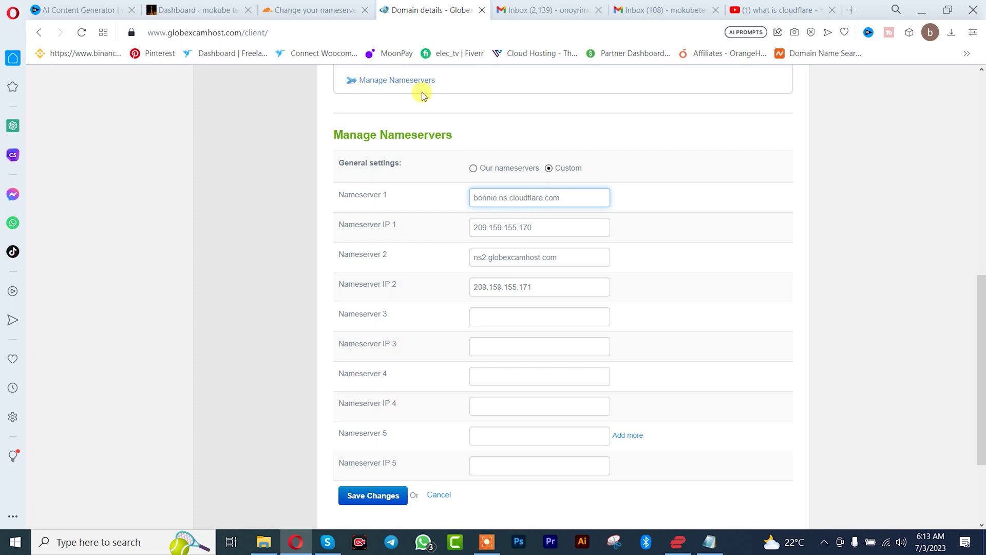
Set Nameserver 2 to brett.ns.cloudflare.com and save and confirm the nameserver changes
left_click(311, 6)
left_click(509, 358)
left_click(430, 10)
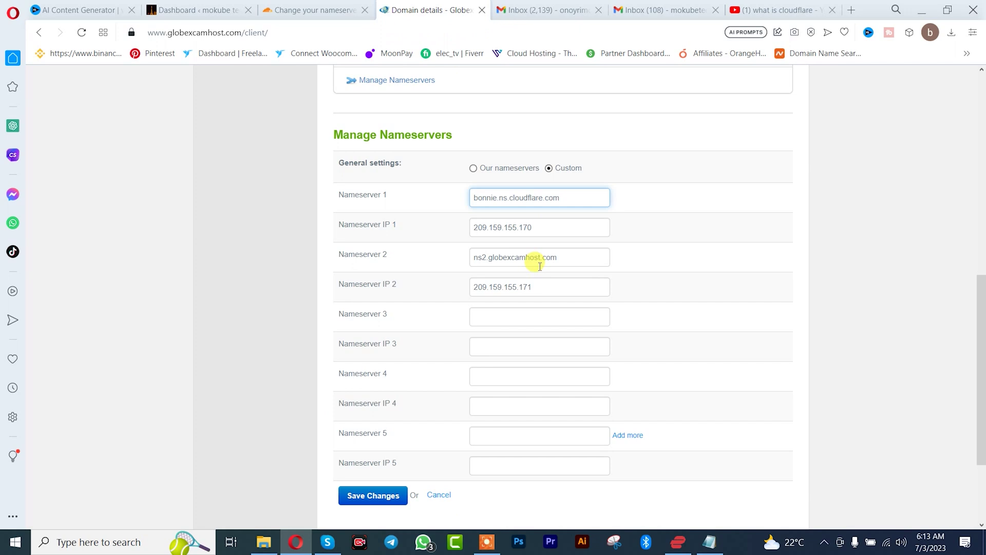
left_click(560, 261)
key("ctrl+a")
key("ctrl+v")
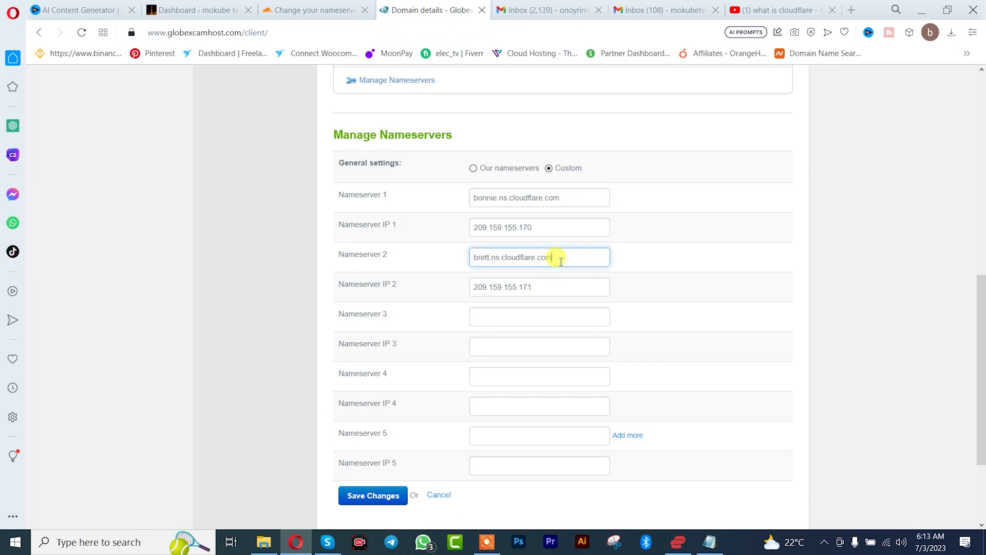
left_click(371, 498)
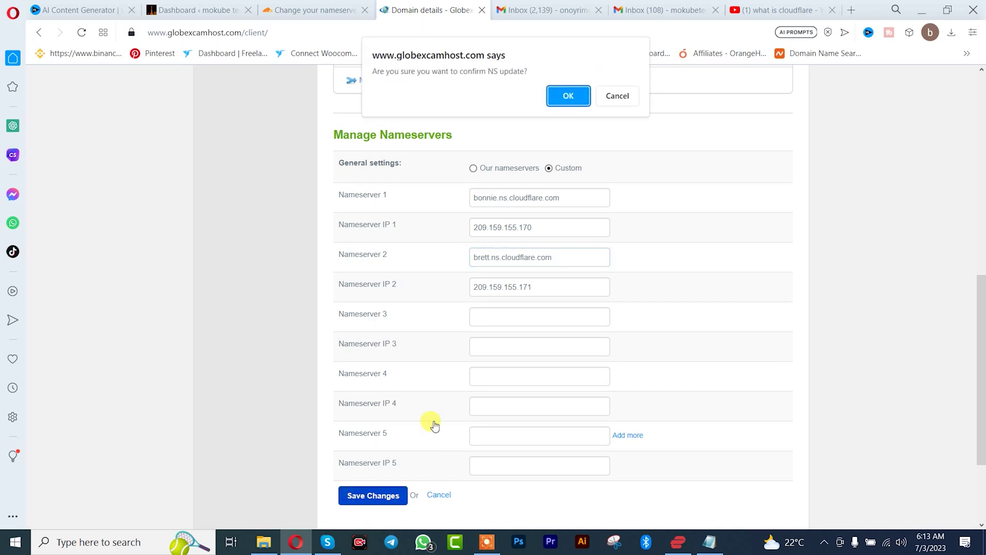
left_click(568, 97)
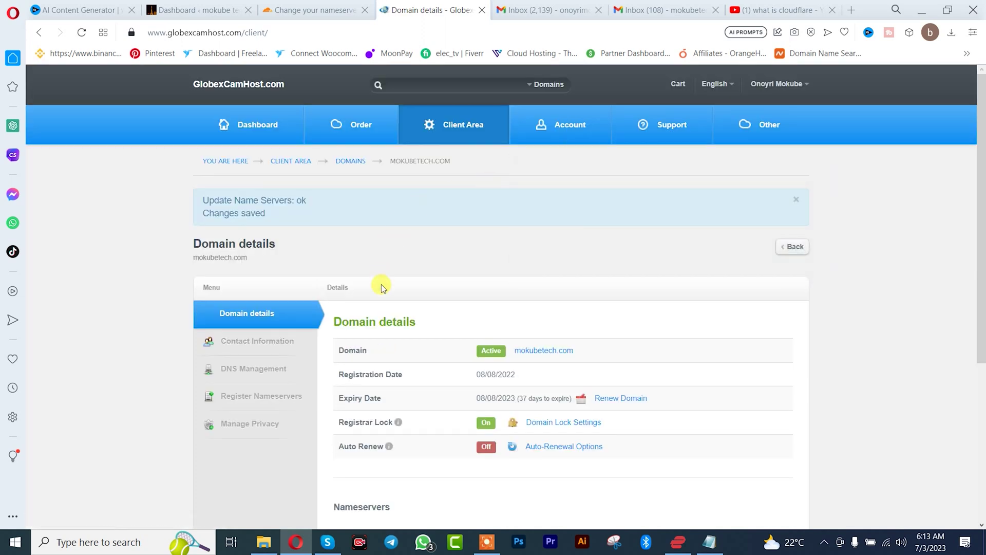
left_click(301, 6)
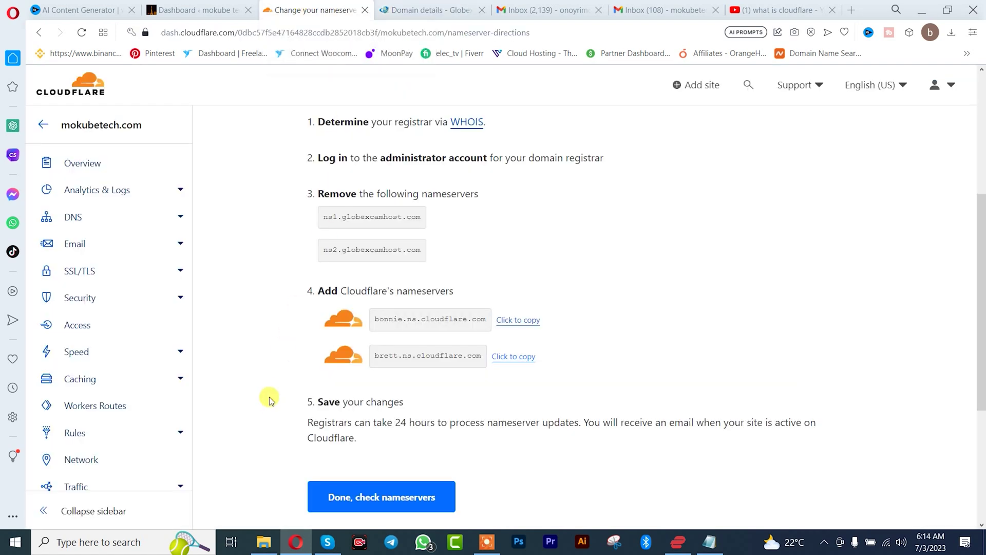
Confirm the nameserver change and run Quick Start: HTTPS Rewrites on, Always HTTPS off, Brotli on
left_click(373, 497)
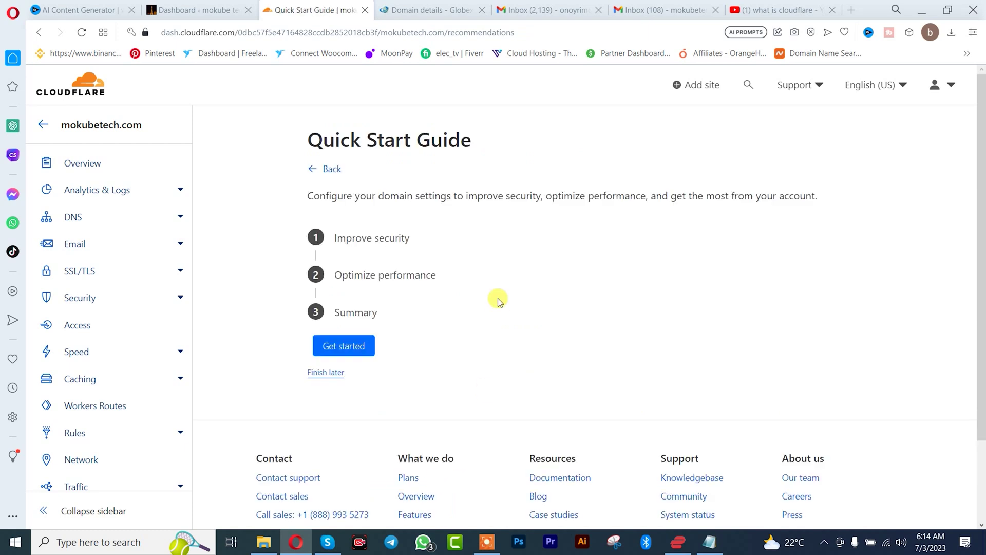
left_click(334, 345)
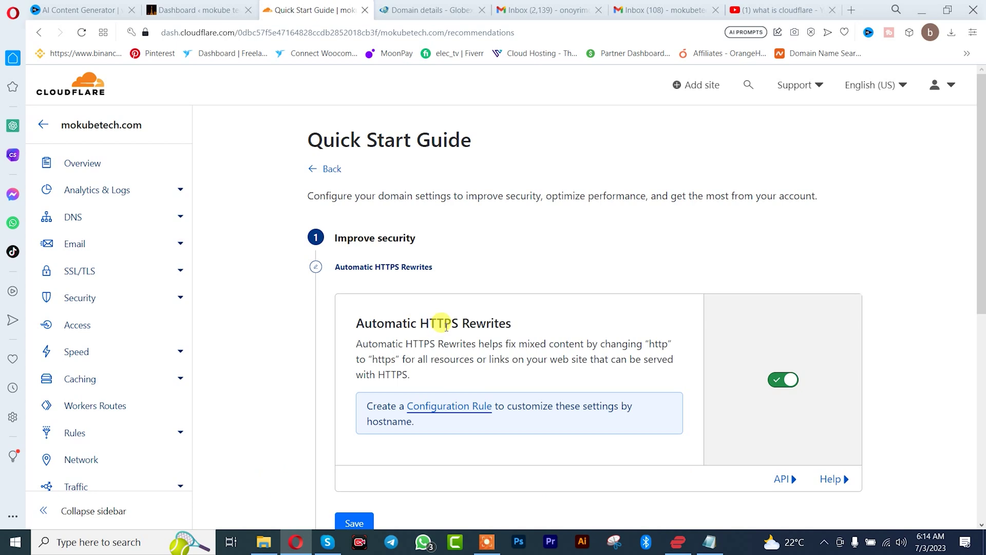
scroll(442, 326, "down", 3)
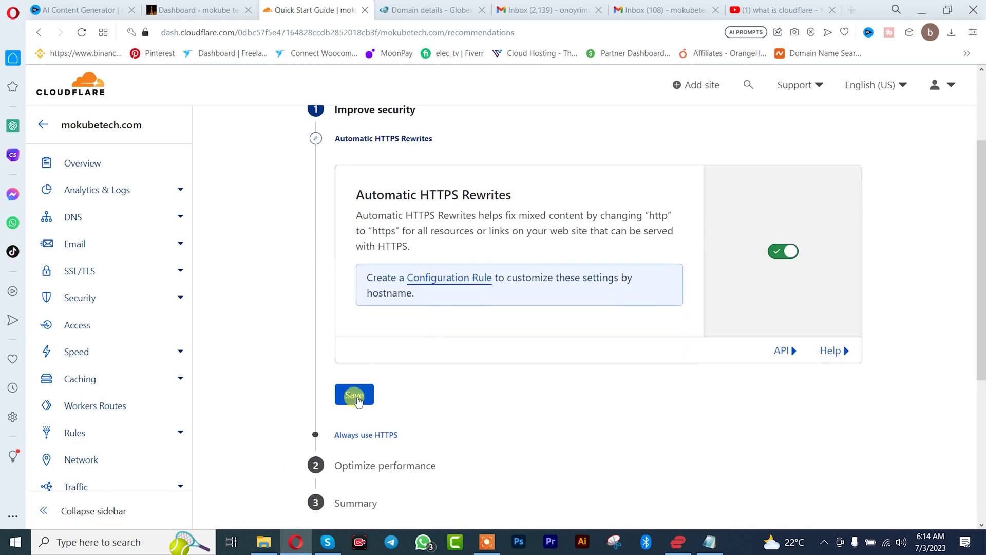
left_click(358, 401)
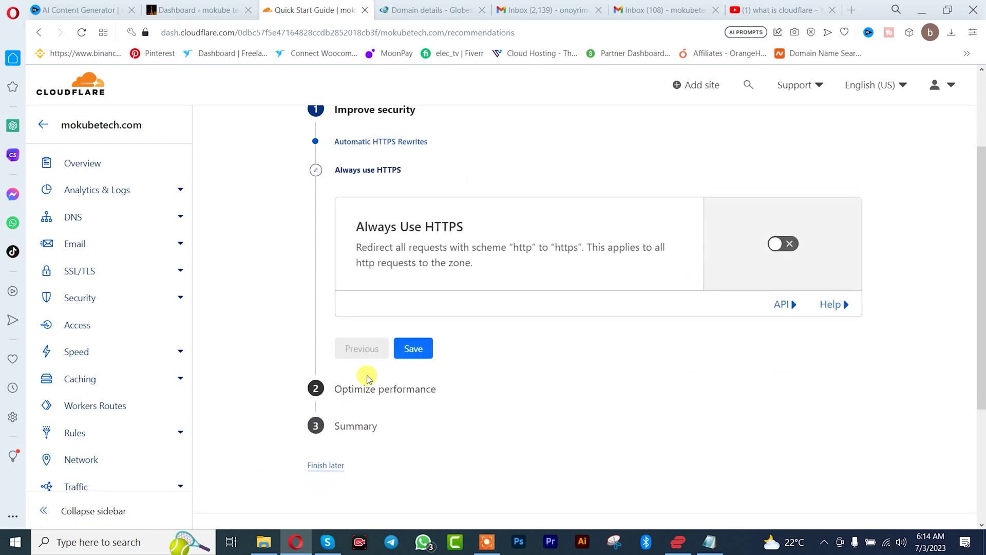
left_click(413, 343)
left_click(417, 356)
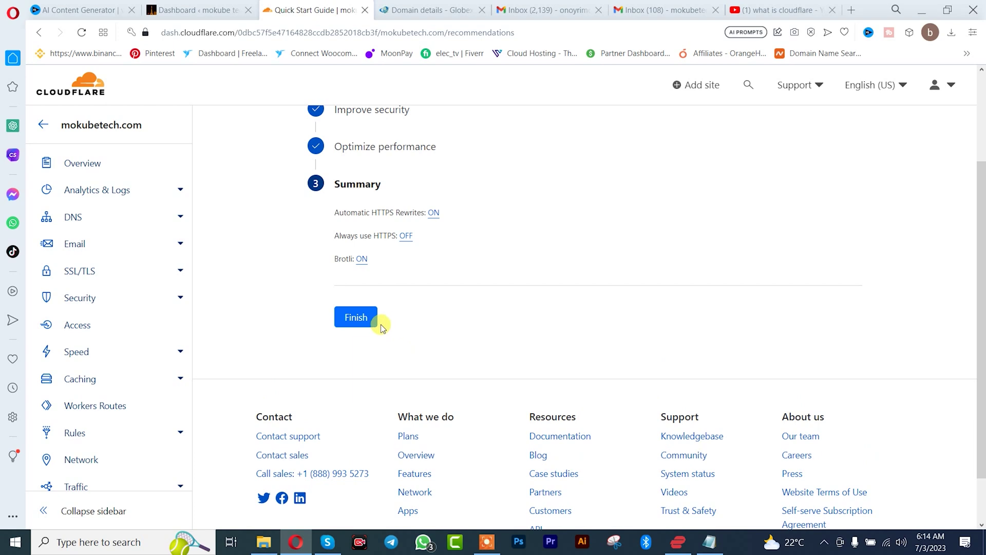
left_click(354, 317)
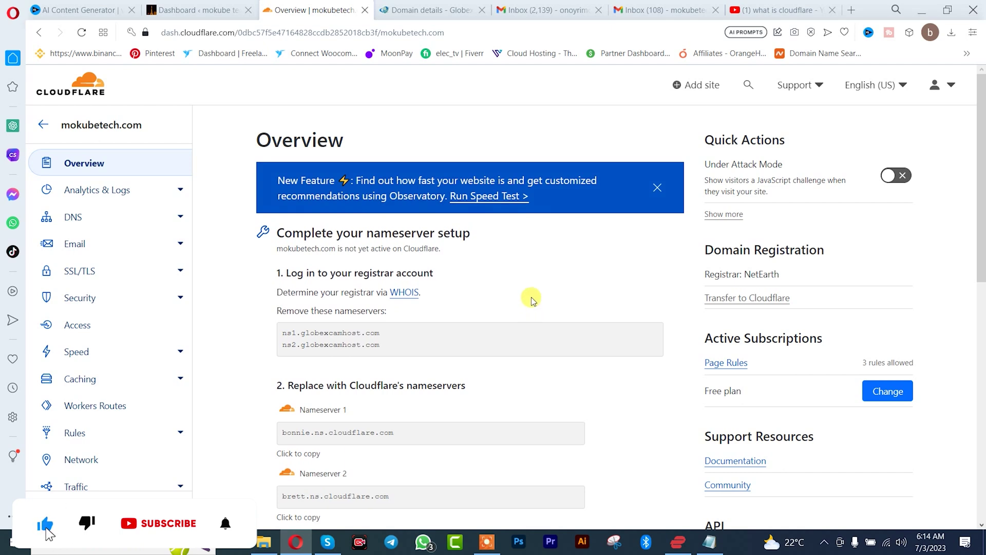
Review mokubetech.com's Overview, still pending nameserver activation, then move to WordPress
scroll(531, 299, "down", 3)
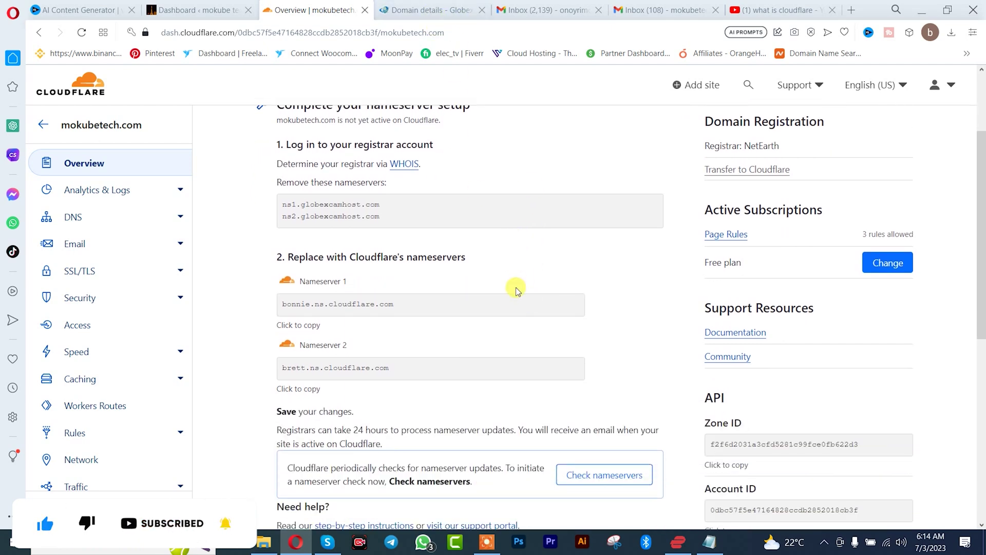
left_click(427, 7)
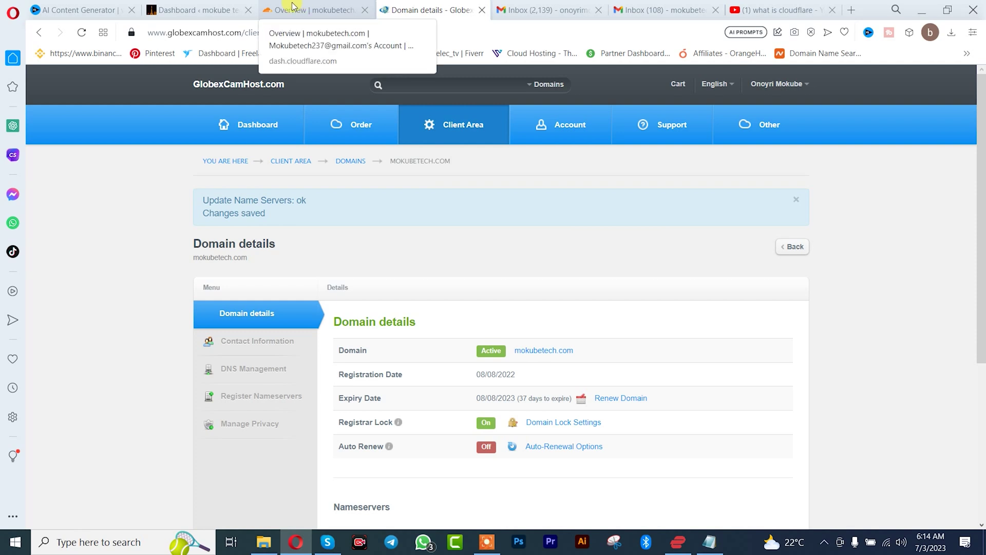
left_click(195, 7)
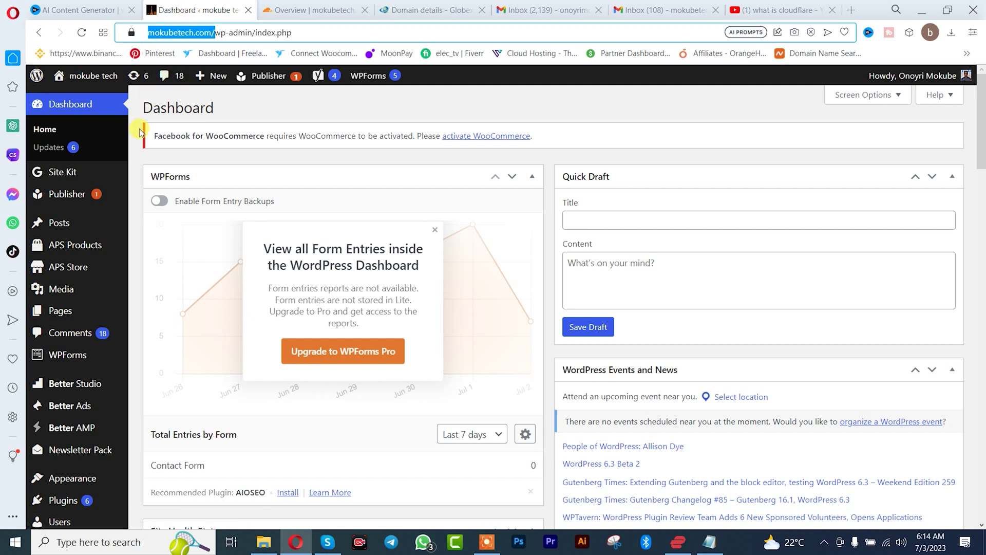
Search plugins for 'cloudflare', then install and activate the Cloudflare plugin by Cloudflare, Inc
mouse_move(76, 245)
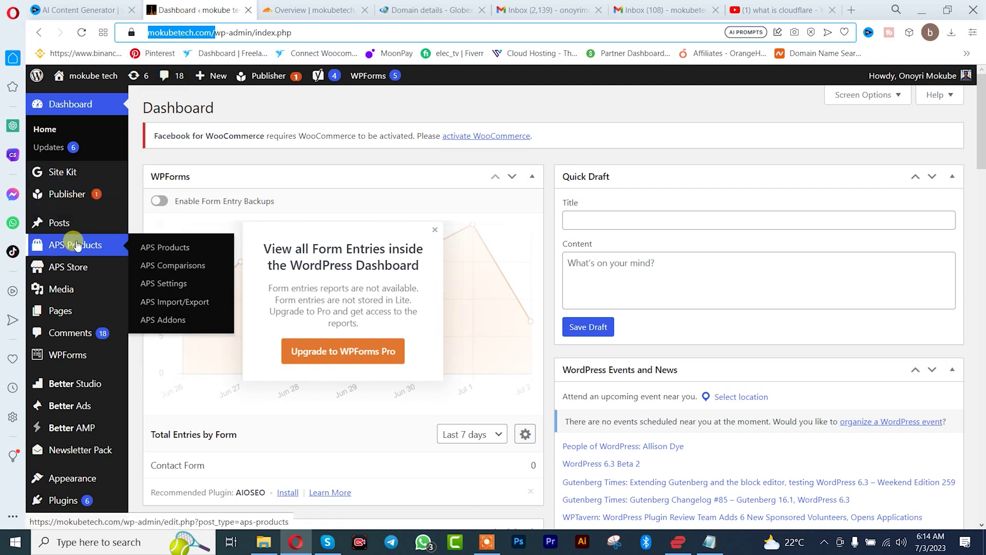
scroll(76, 245, "down", 4)
mouse_move(77, 316)
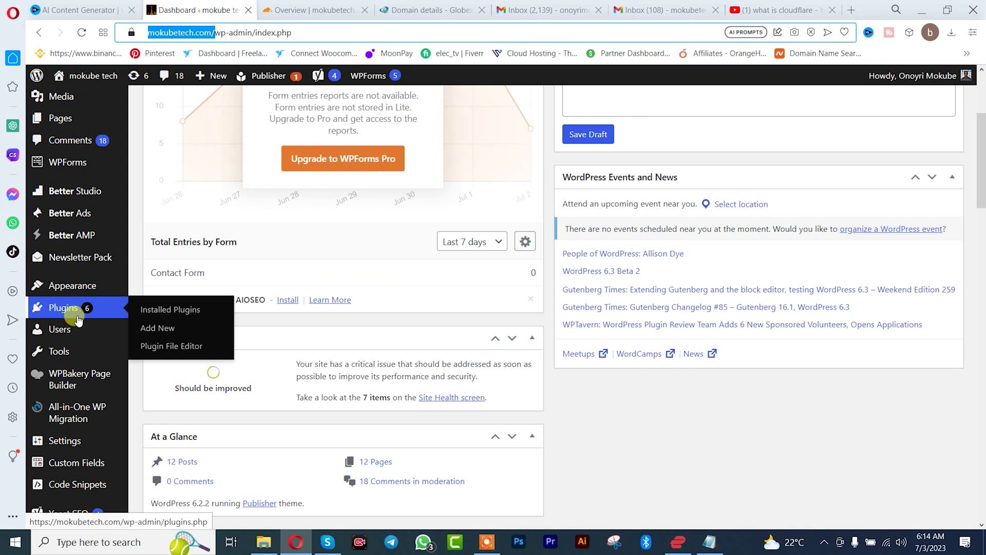
left_click(155, 328)
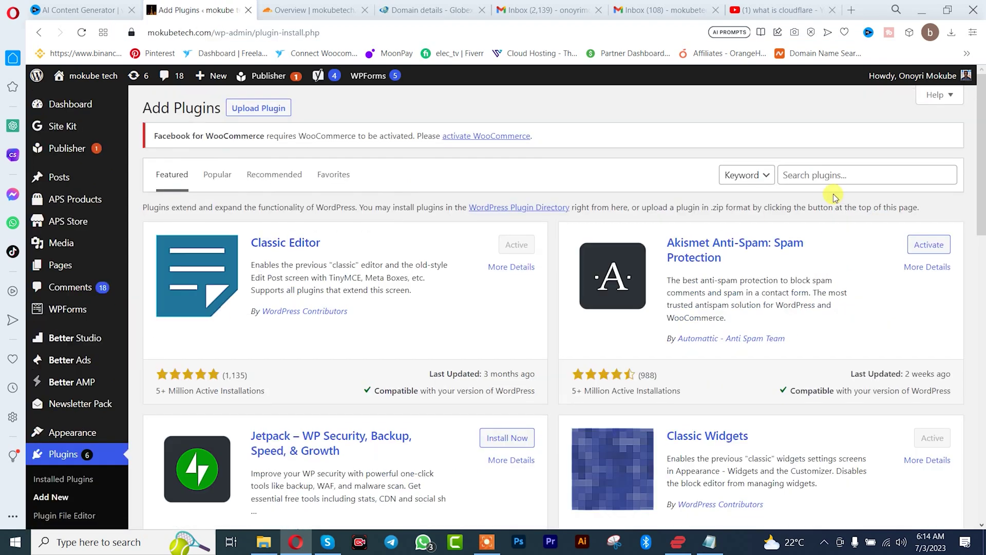
left_click(828, 177)
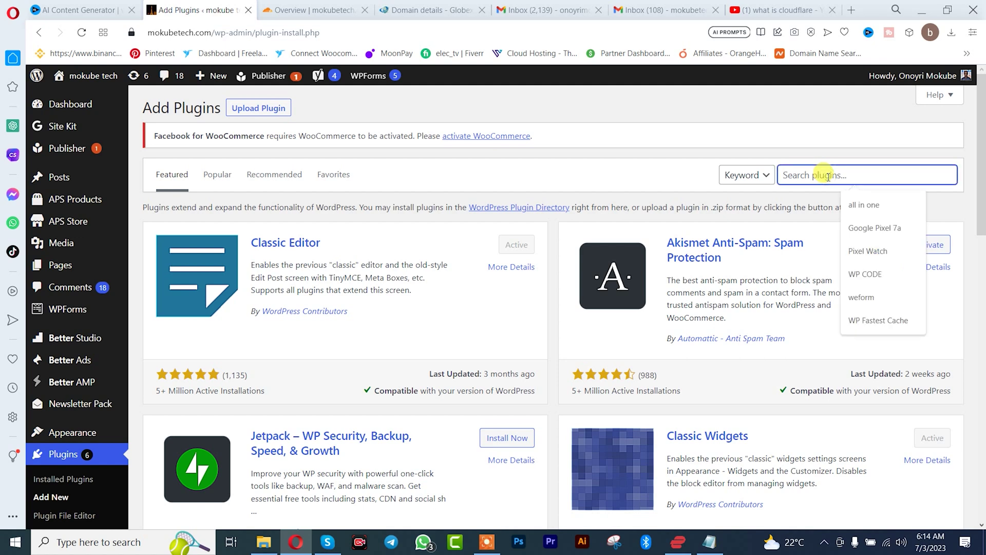
type("cl")
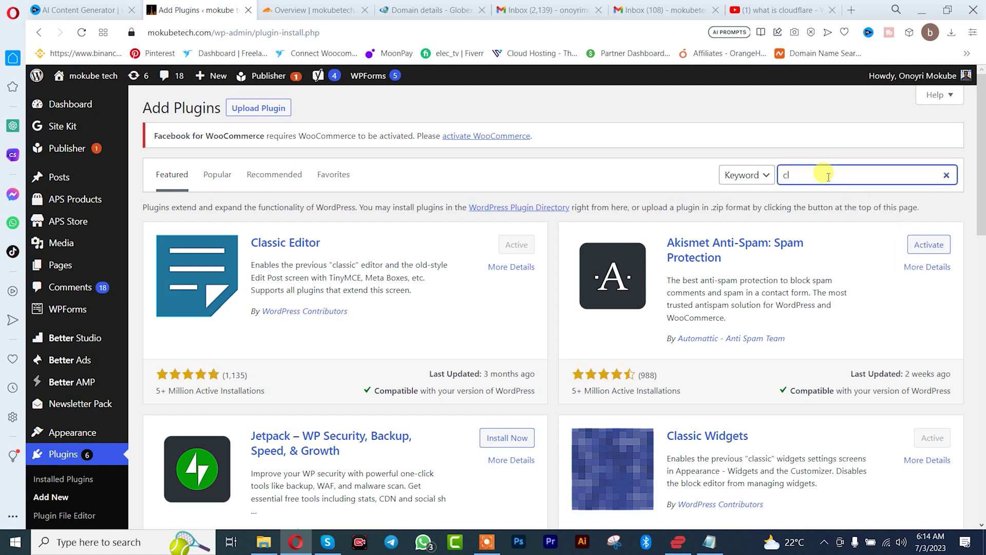
type("oudflare")
scroll(596, 288, "down", 3)
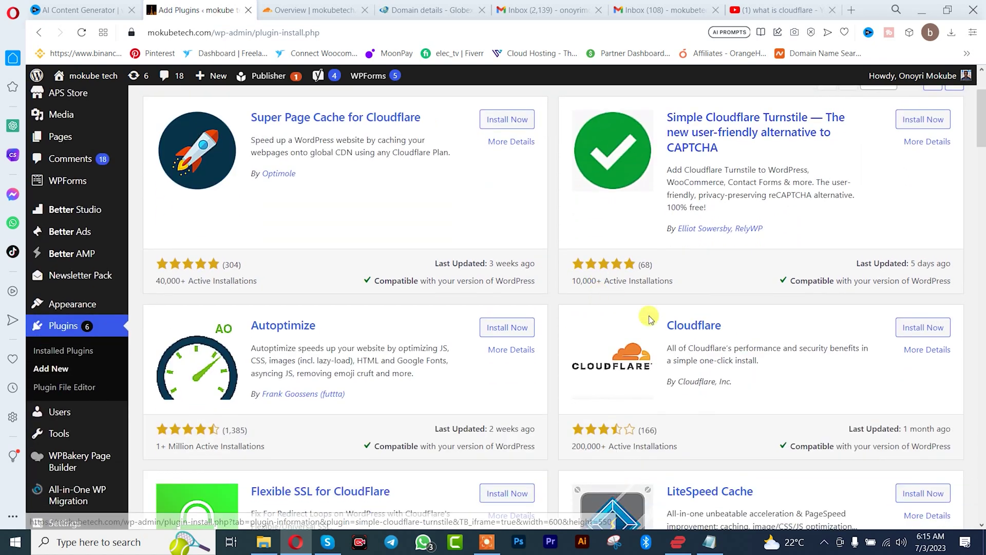
left_click(911, 333)
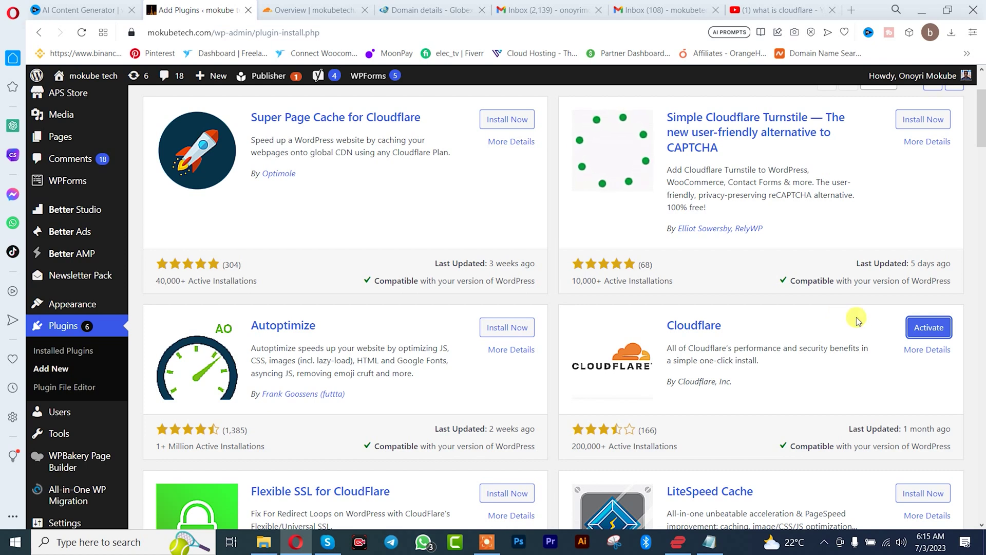
left_click(929, 329)
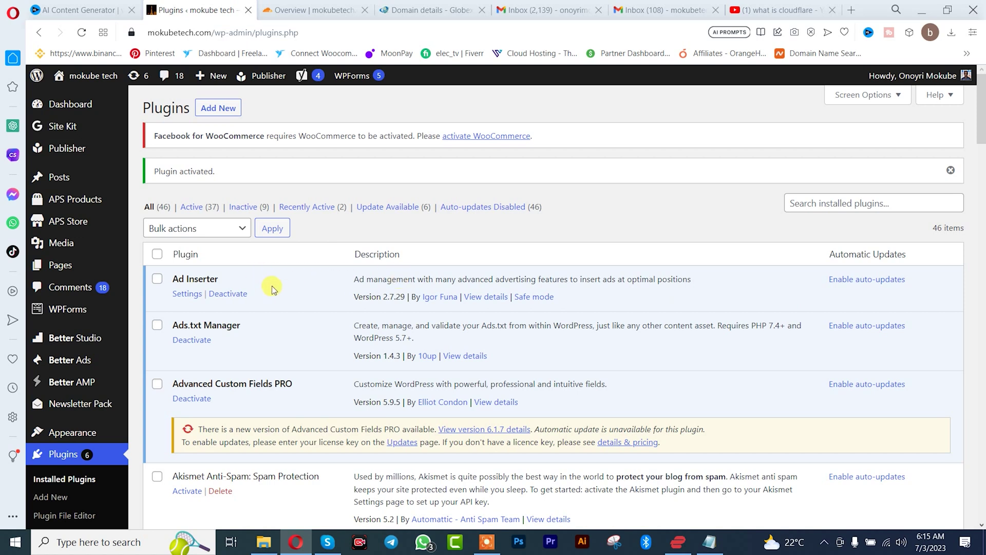
Go from the Plugins list to Settings > Cloudflare to reach the plugin's configuration page
scroll(272, 286, "down", 10)
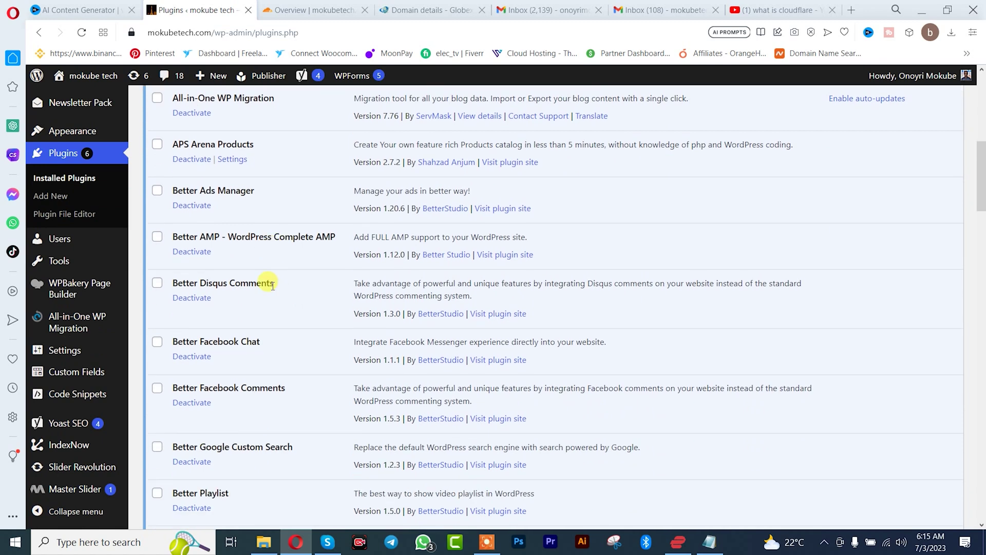
scroll(272, 286, "down", 9)
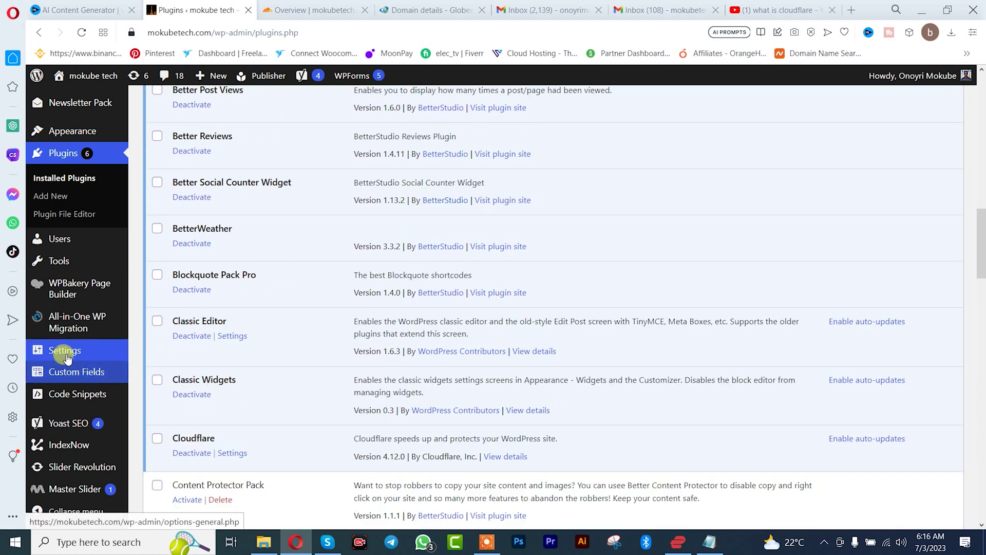
mouse_move(64, 351)
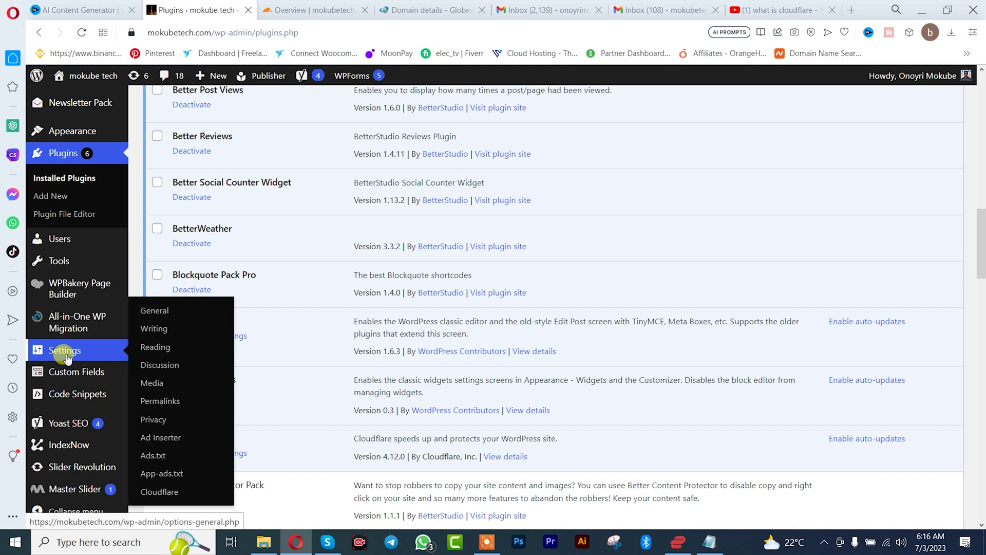
left_click(158, 492)
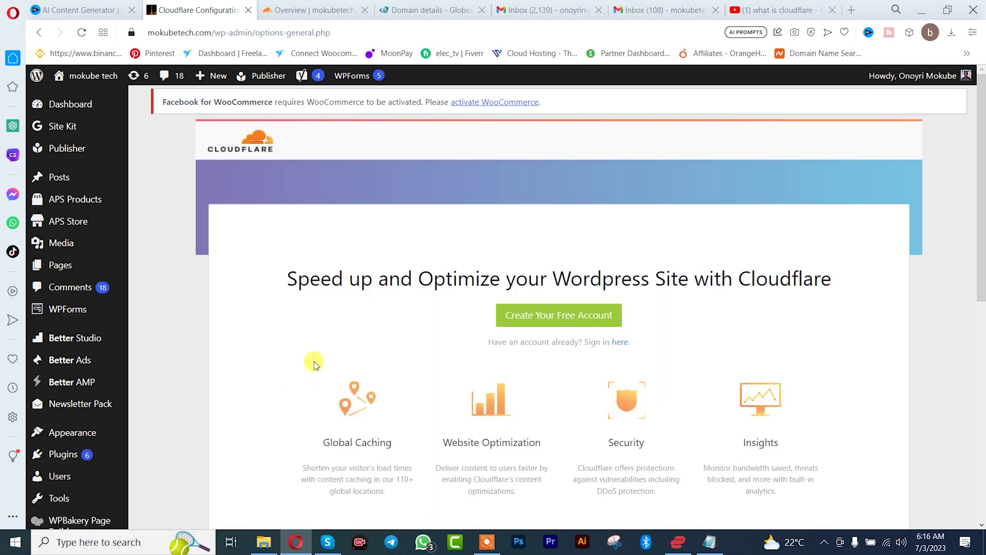
scroll(313, 361, "down", 2)
scroll(314, 364, "up", 1)
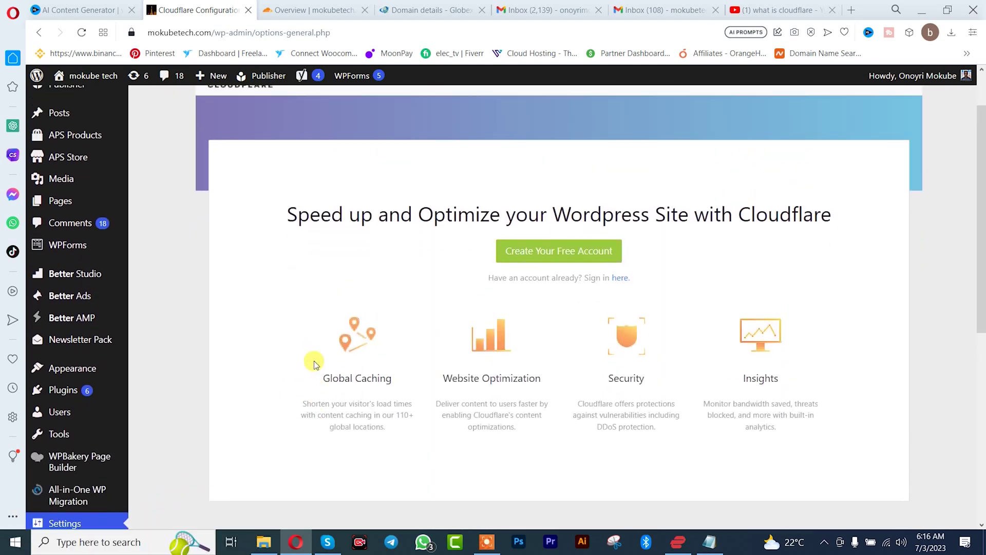
Switch to the existing-account sign-in form and autofill the saved Cloudflare account e-mail
left_click(619, 280)
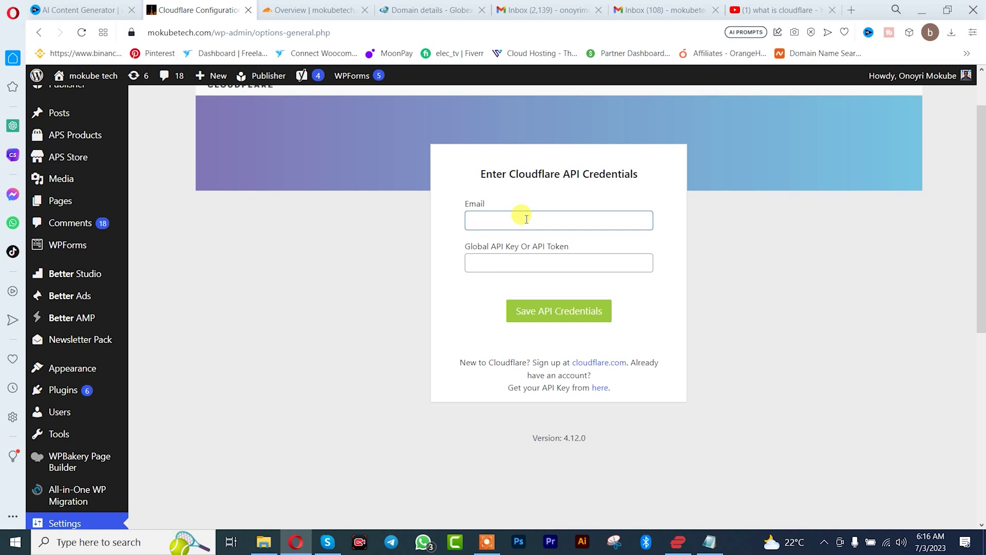
left_click(527, 219)
left_click(551, 244)
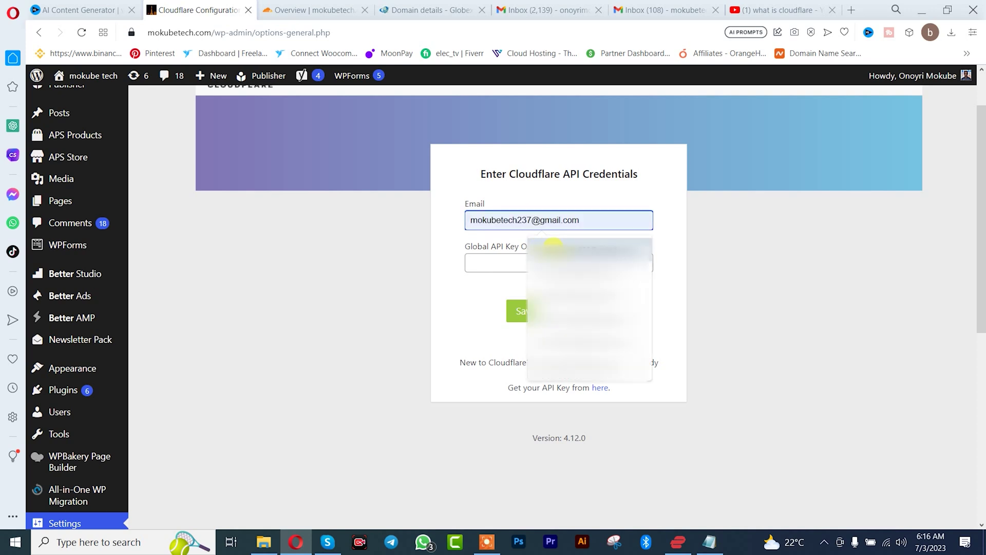
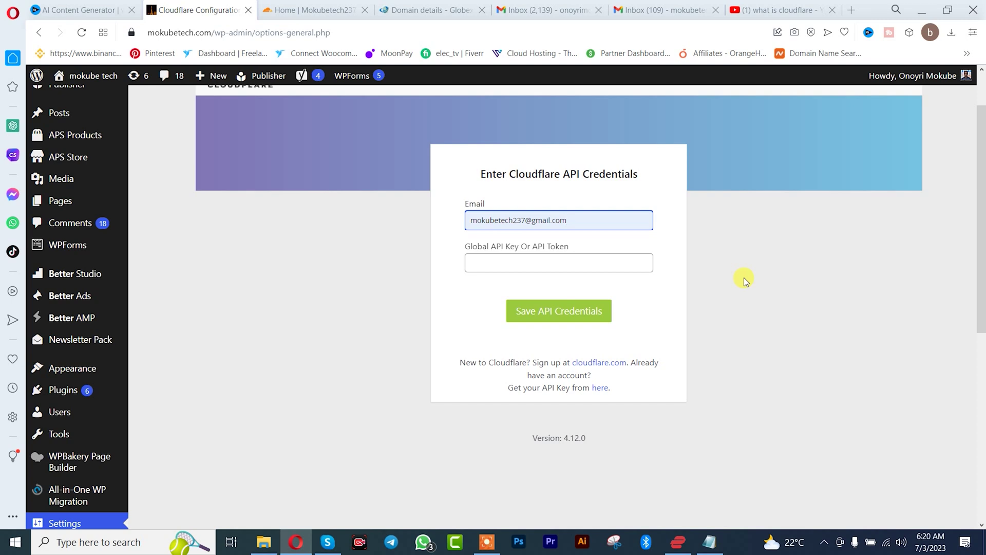
Open Cloudflare's verification email in Gmail, follow its link, and request a new verification email
left_click(665, 14)
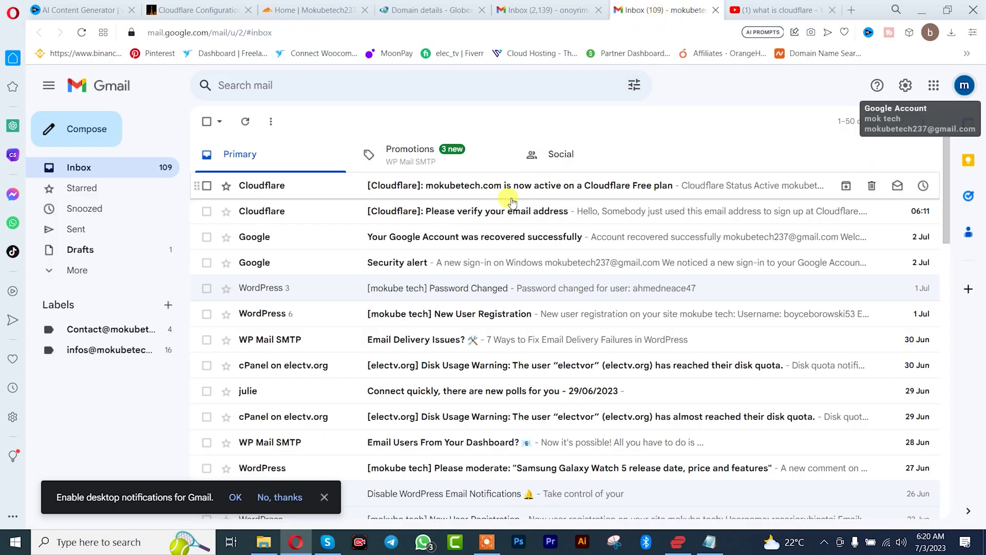
left_click(483, 215)
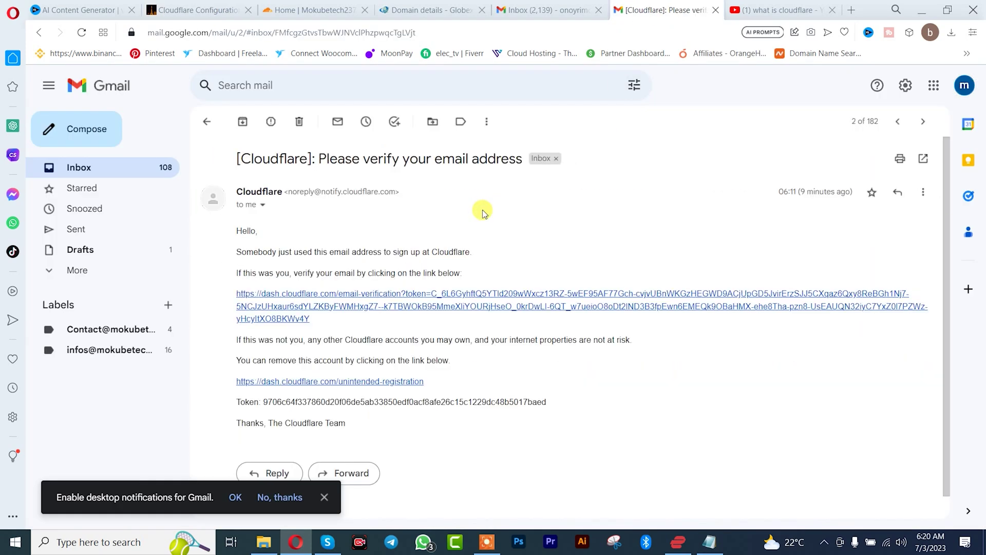
left_click(457, 307)
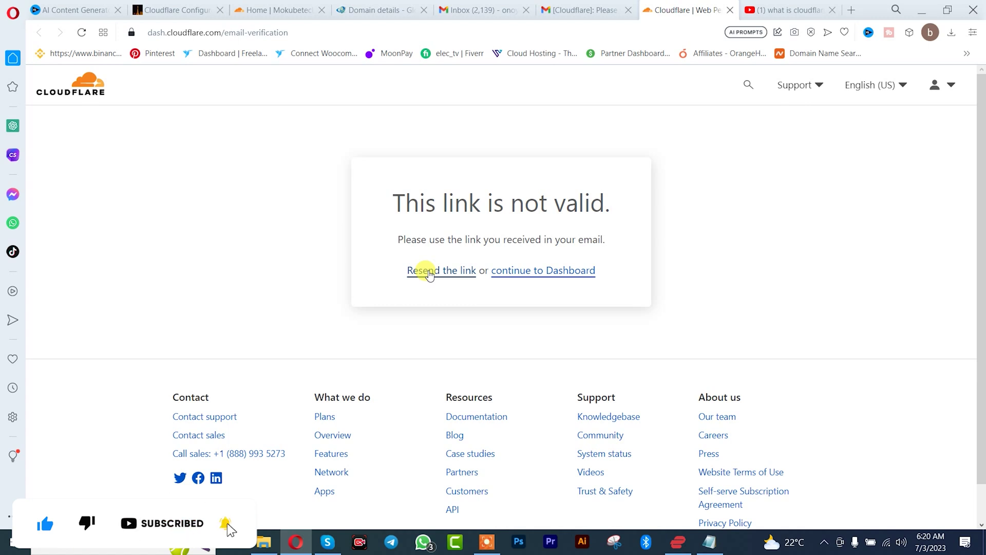
left_click(428, 271)
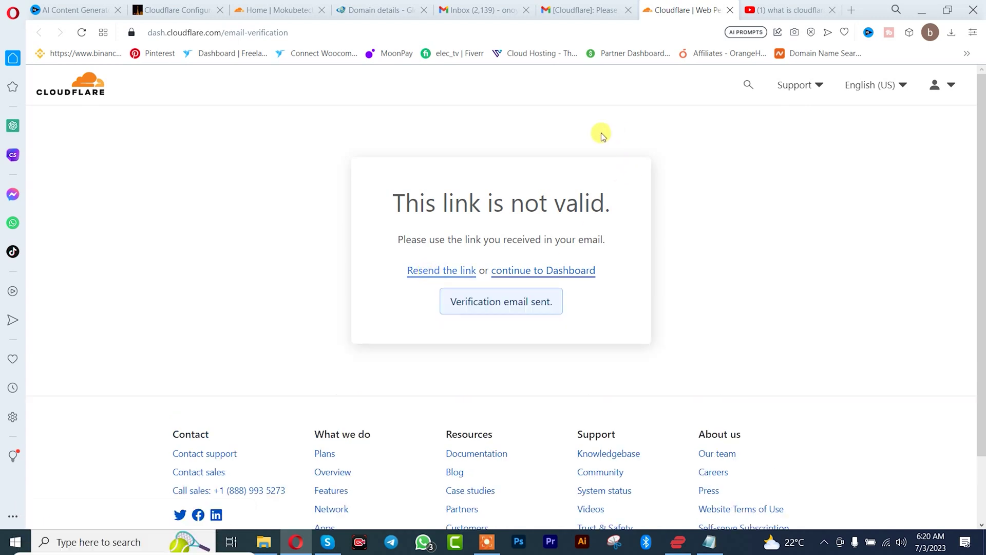
Open the newly arrived verification email and follow its link to verify the address
left_click(573, 6)
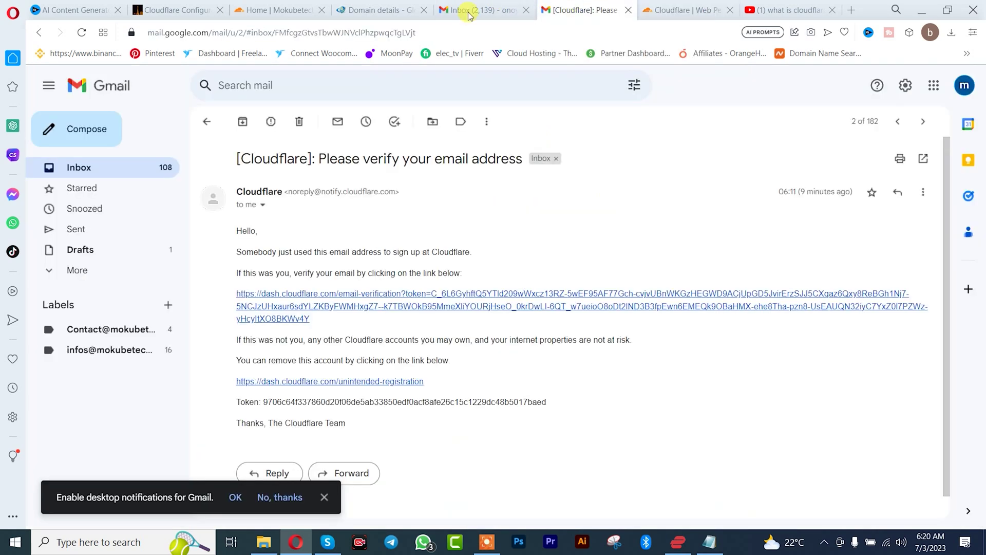
left_click(102, 168)
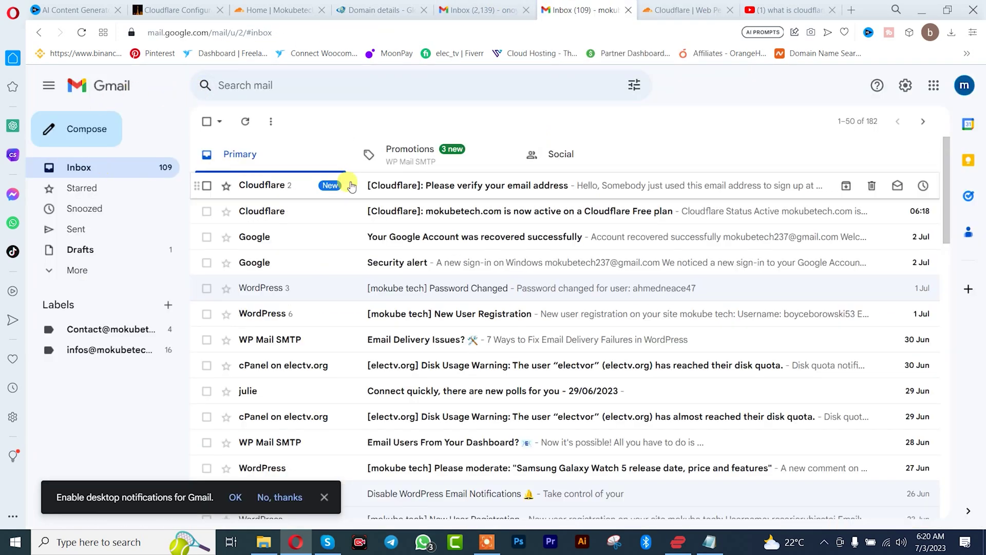
left_click(413, 188)
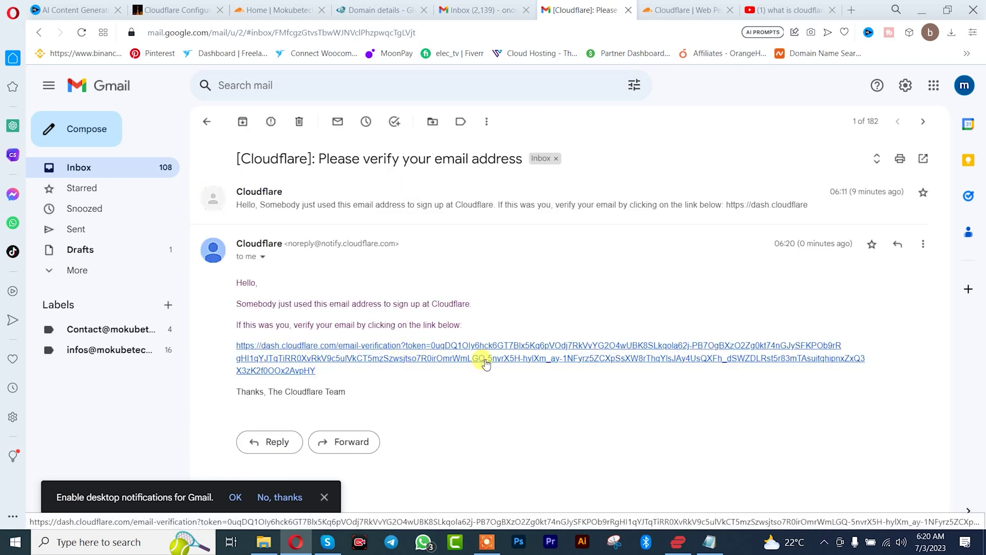
left_click(516, 353)
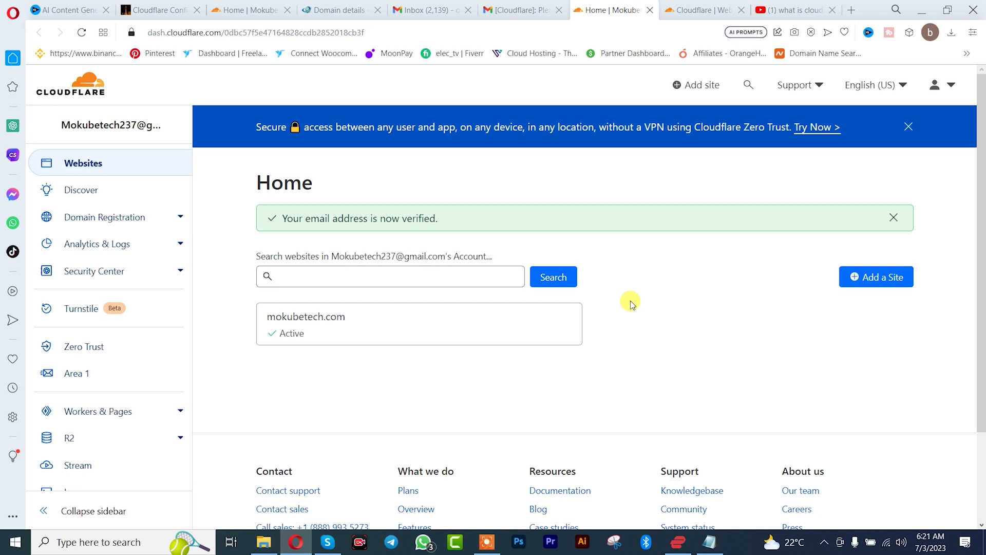
Go from the account menu to My Profile's API Tokens page and choose View on the Global API Key
left_click(950, 86)
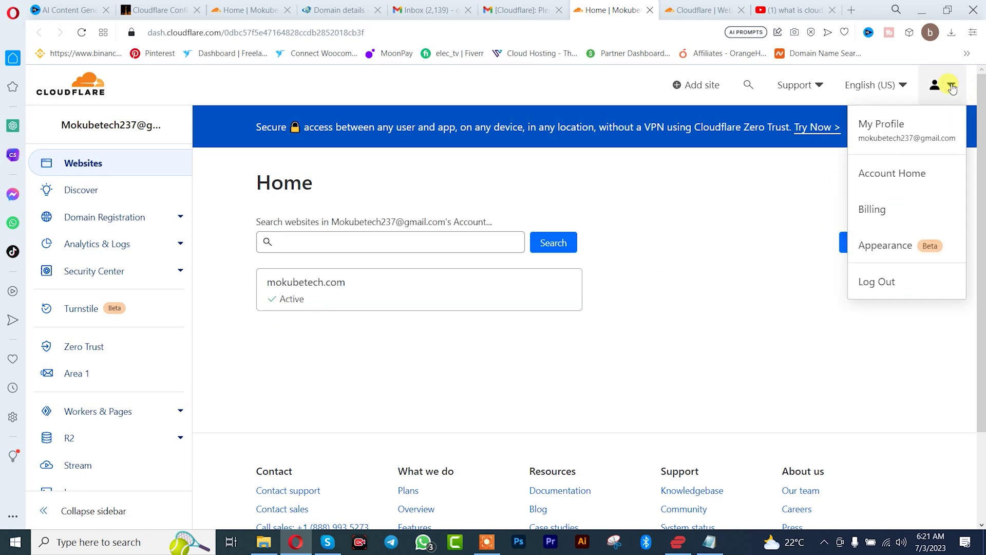
left_click(902, 126)
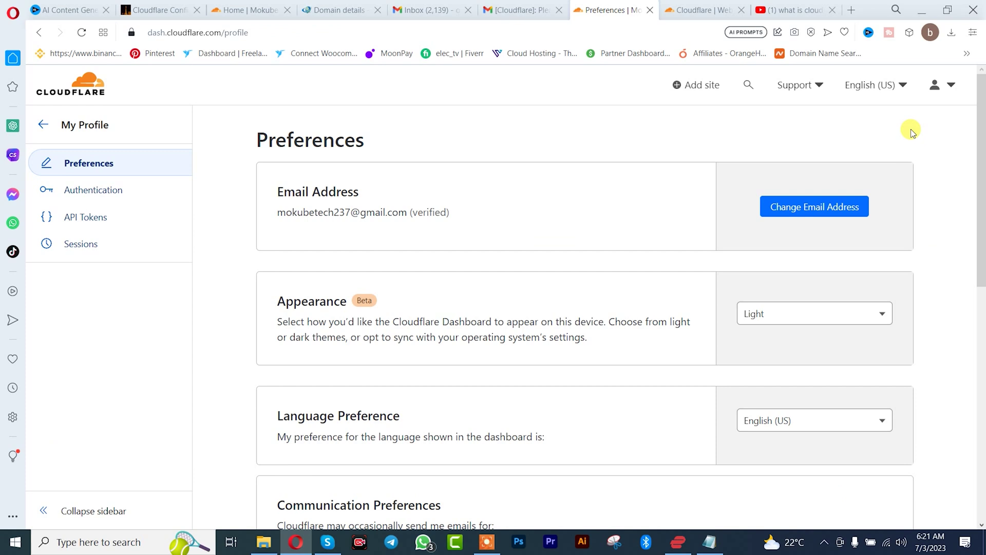
left_click(128, 217)
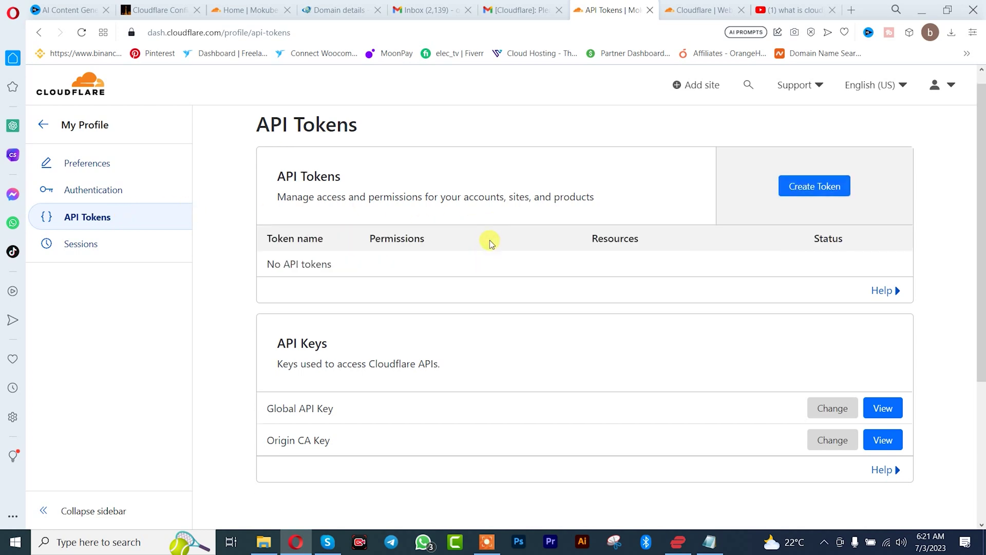
scroll(522, 302, "down", 1)
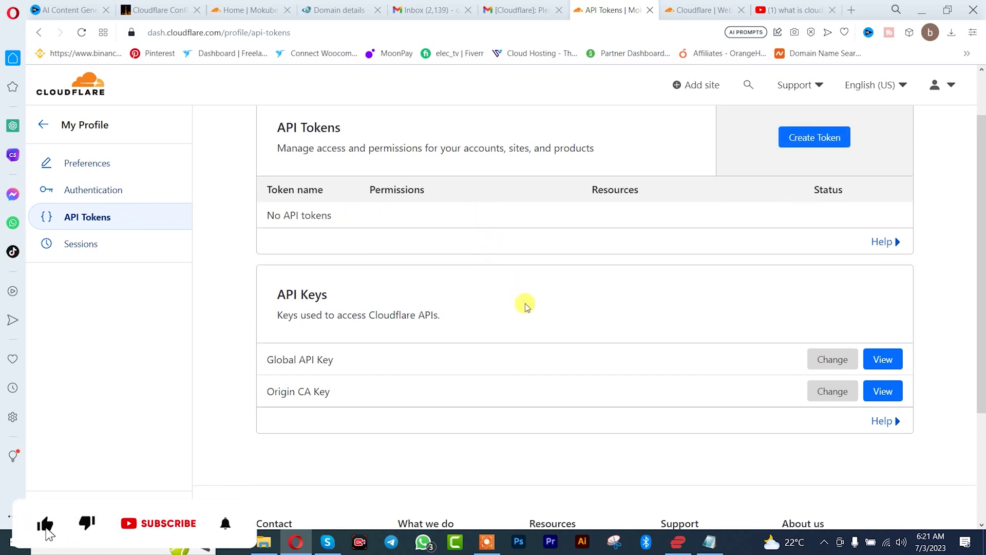
left_click(888, 361)
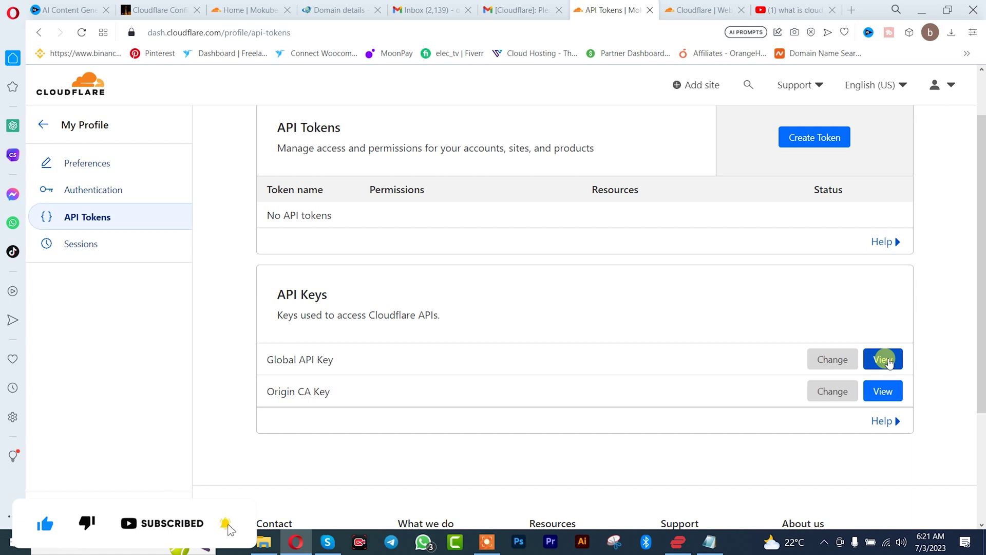
Confirm the account password to reveal the Global API Key, then copy it to the clipboard
left_click(887, 360)
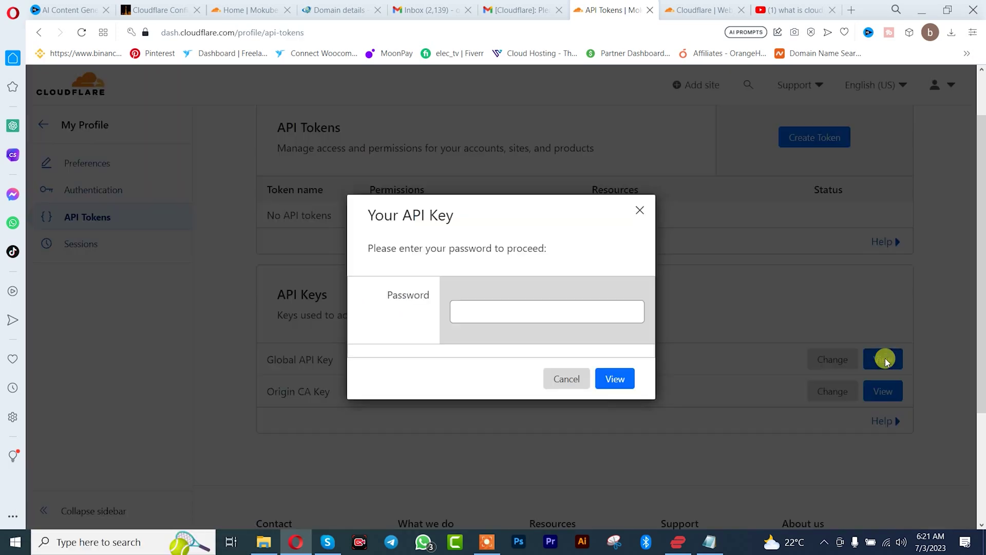
left_click(563, 310)
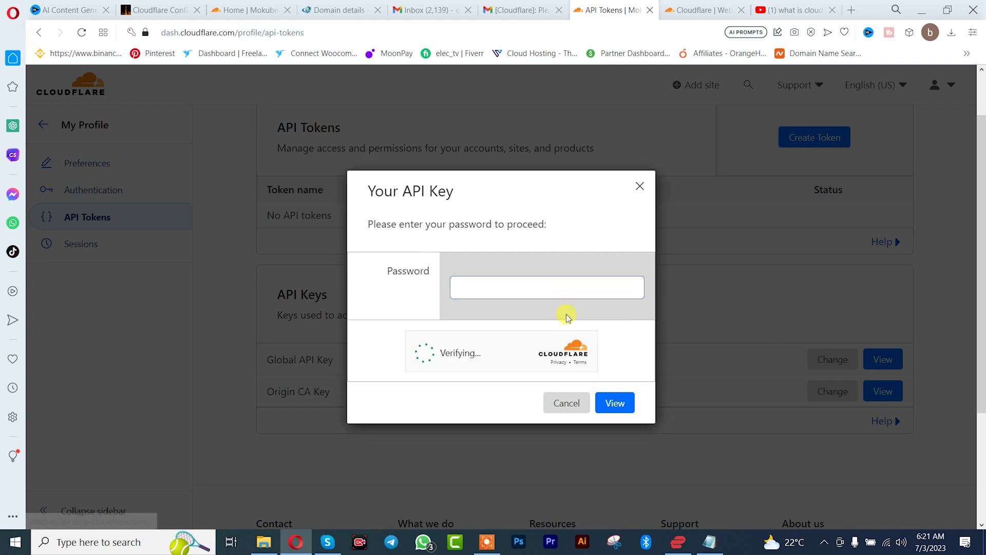
left_click(565, 320)
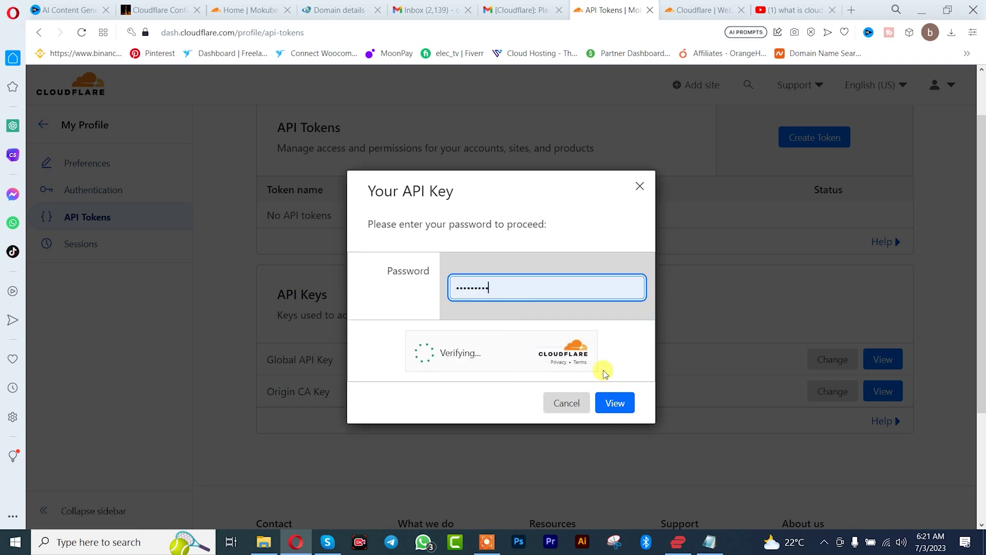
left_click(616, 404)
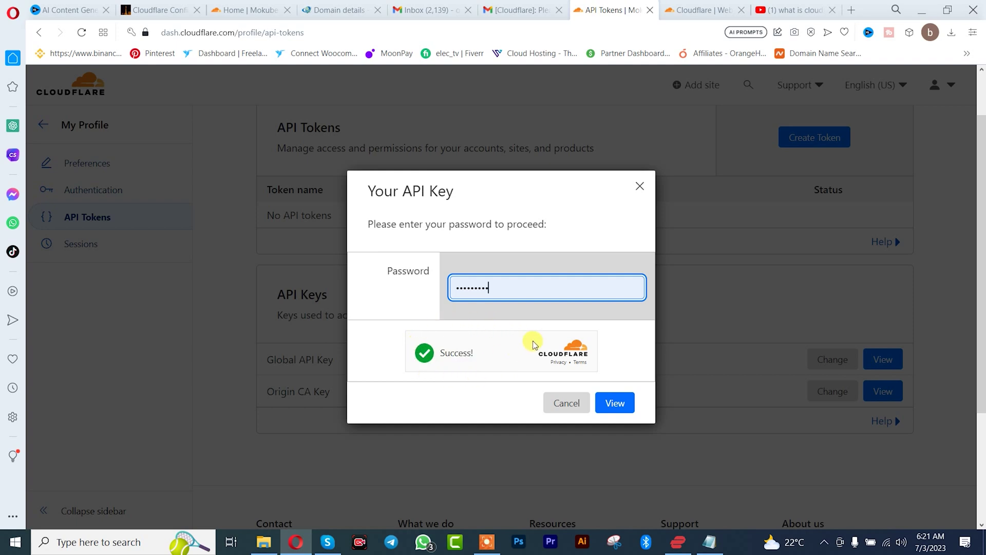
left_click(615, 405)
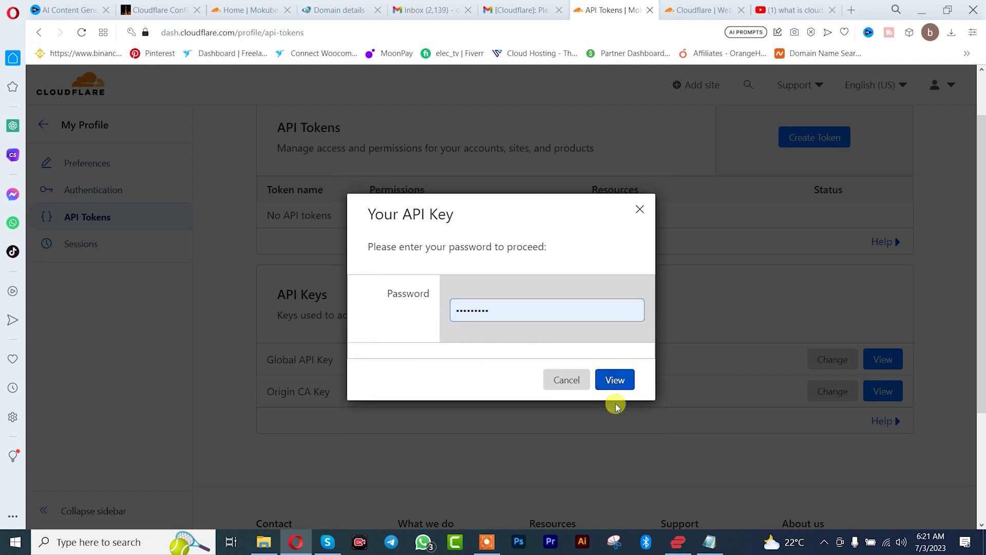
left_click(616, 380)
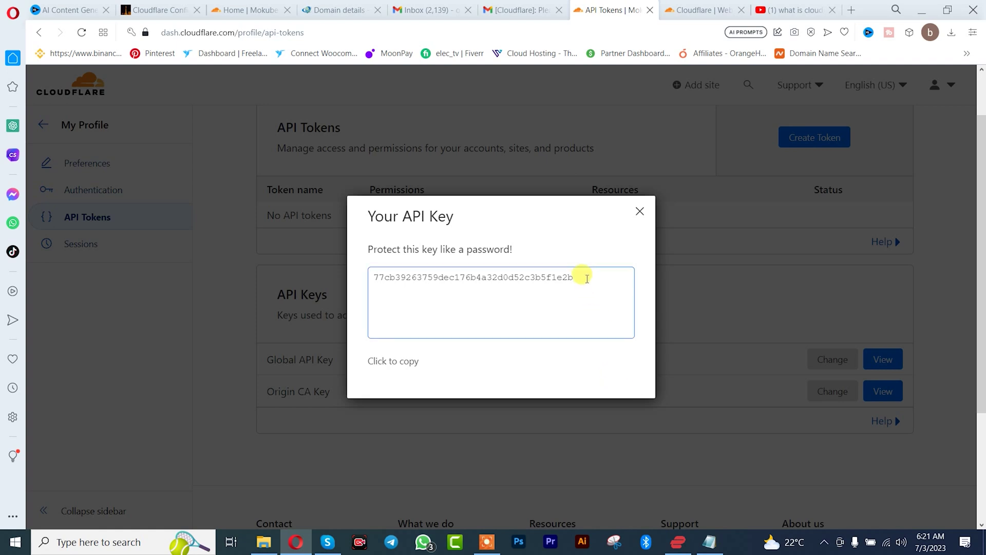
left_click(389, 363)
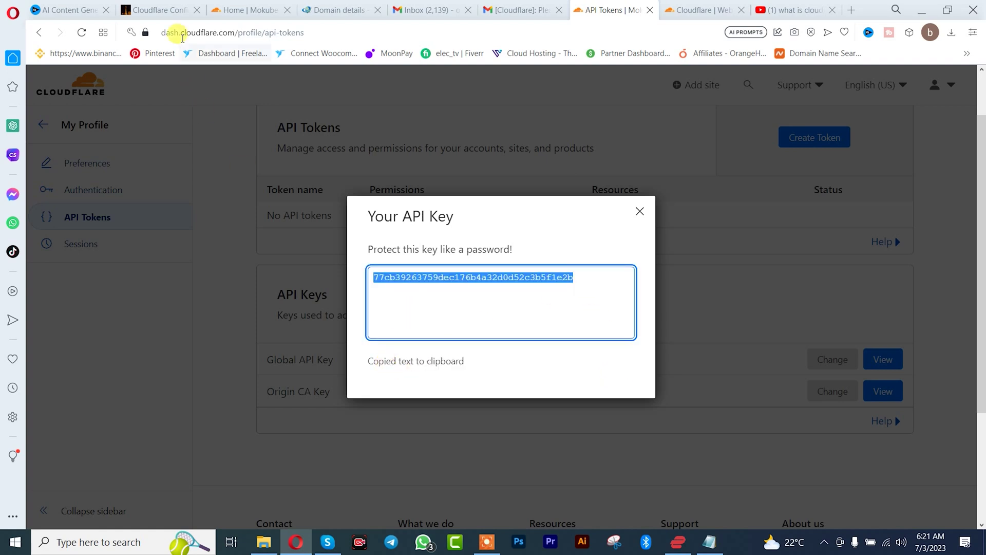
Paste the Global API Key into the WordPress Cloudflare plugin form and save the API credentials
left_click(160, 9)
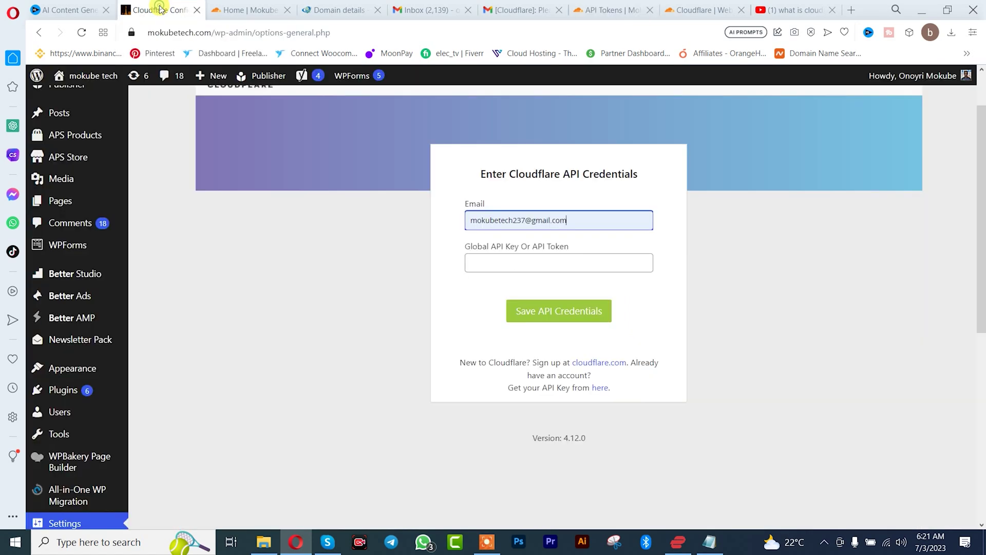
left_click(489, 263)
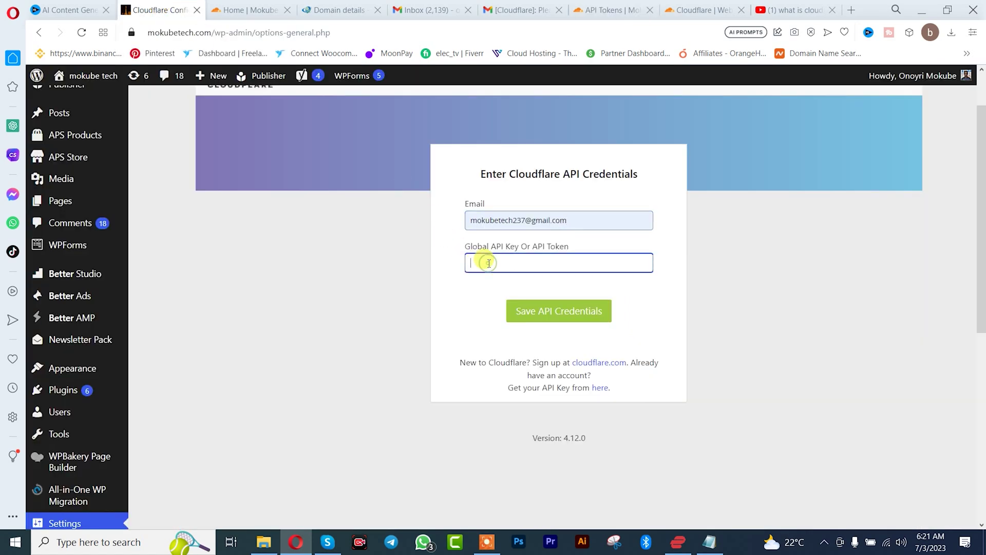
key("ctrl+v")
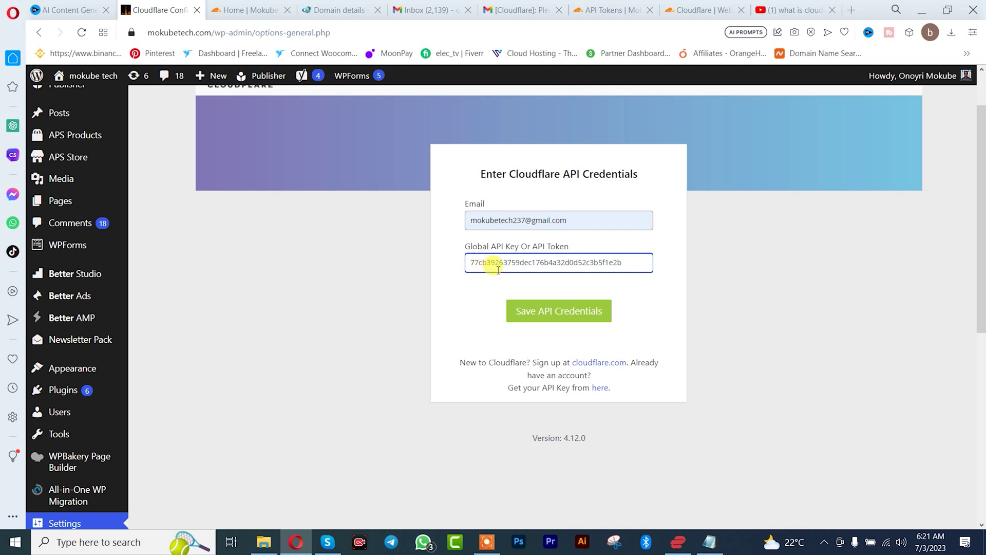
left_click(532, 314)
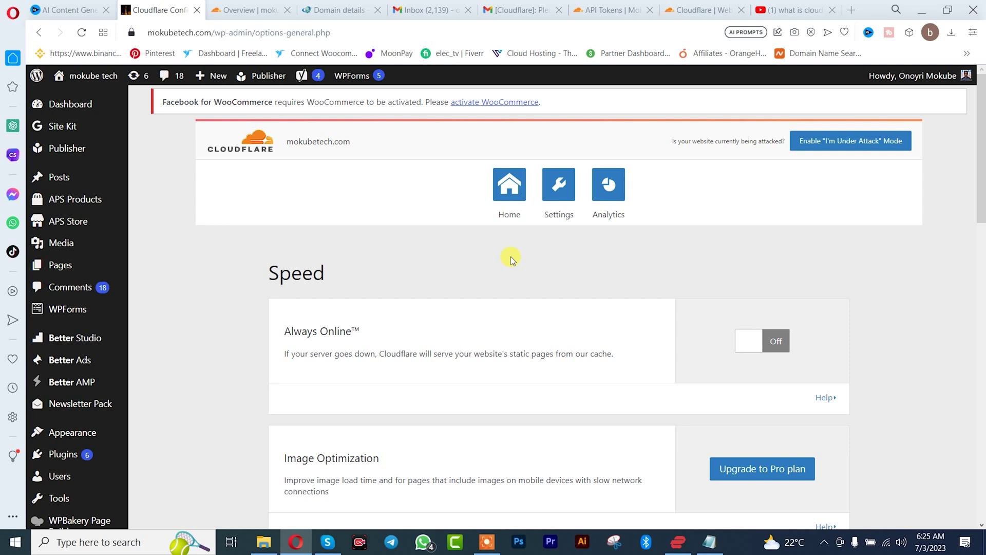
Browse the plugin's Settings tab, then open its Analytics tab and follow View Analytics to Cloudflare
left_click(558, 190)
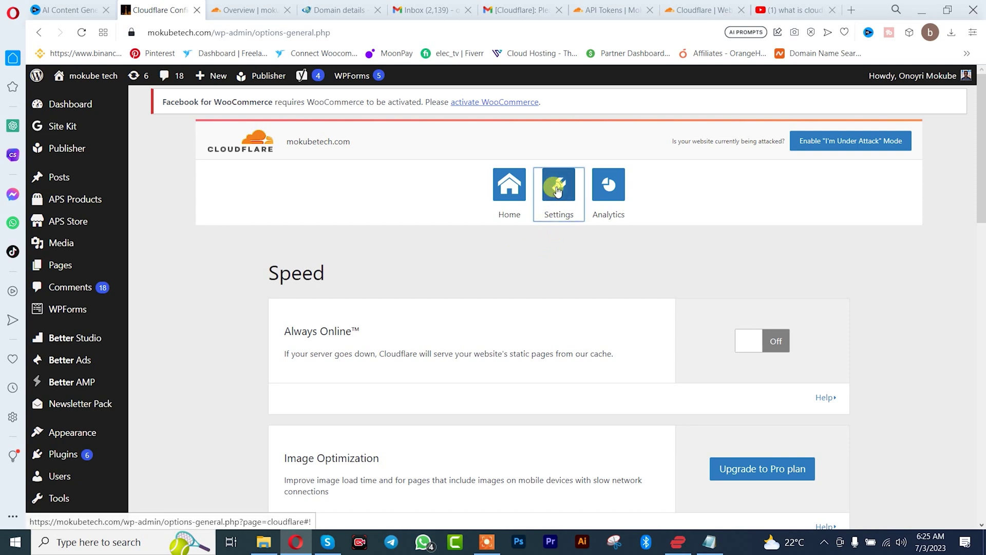
scroll(574, 275, "down", 4)
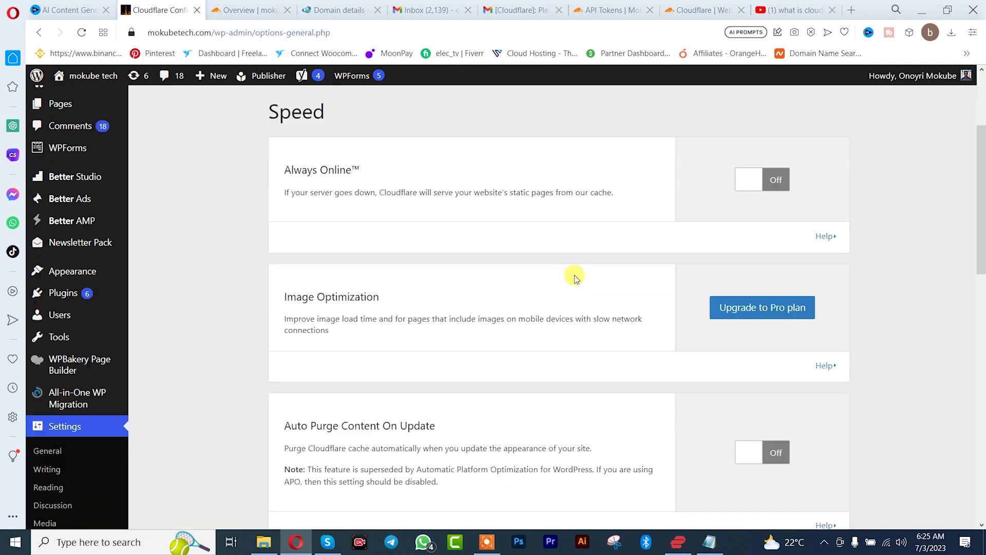
scroll(574, 276, "down", 6)
scroll(572, 272, "up", 10)
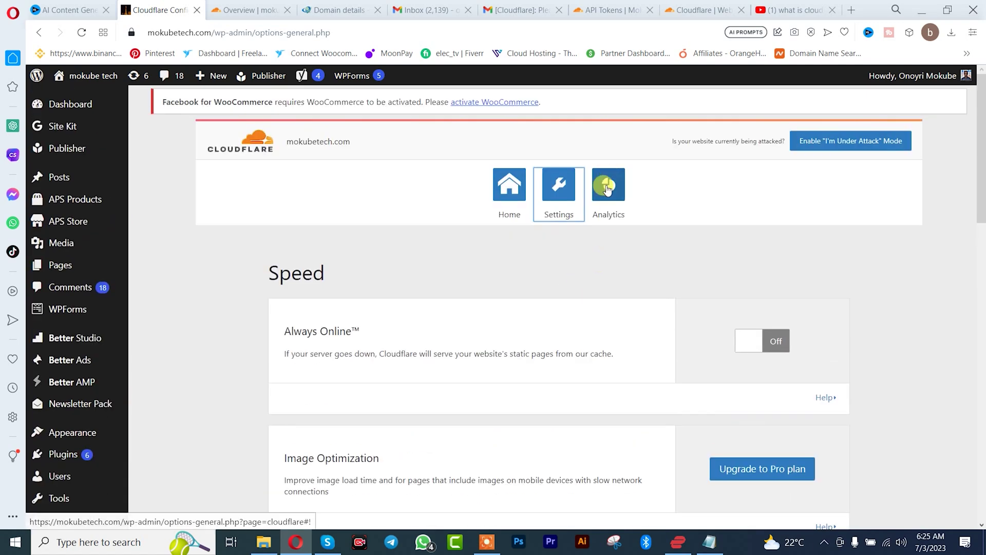
left_click(607, 190)
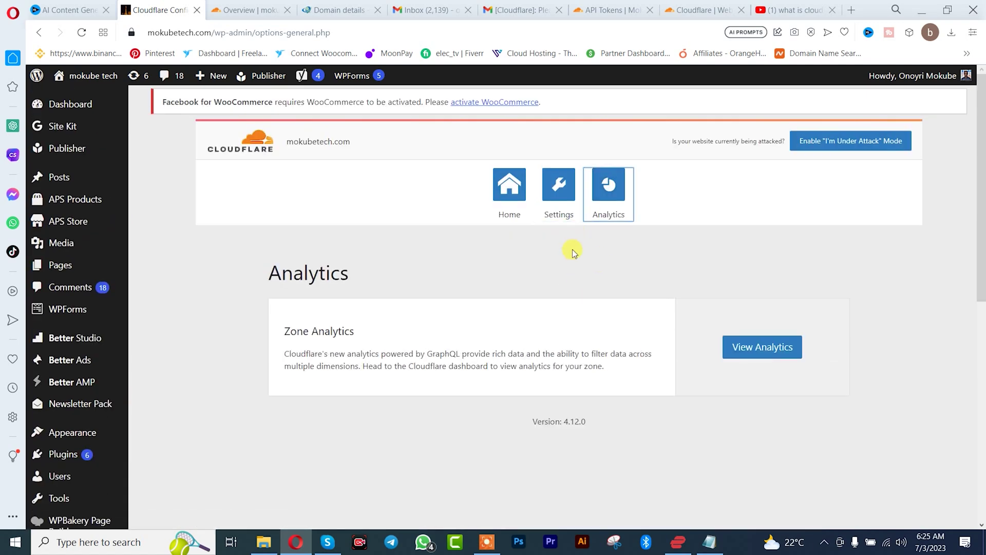
left_click(758, 353)
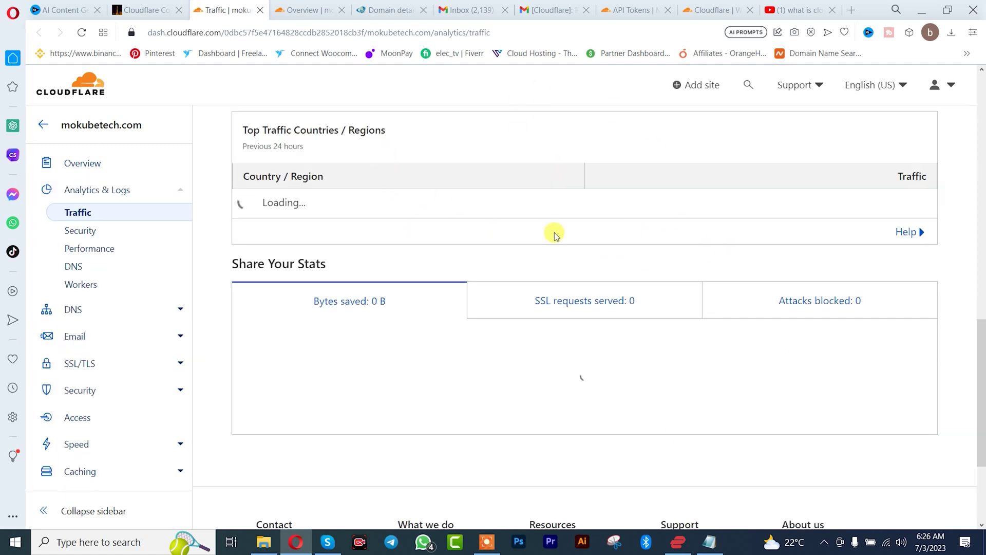
Scroll through the Traffic page's request, country and stats panels showing 0 requests in 24 hours
scroll(554, 234, "down", 4)
scroll(535, 202, "up", 10)
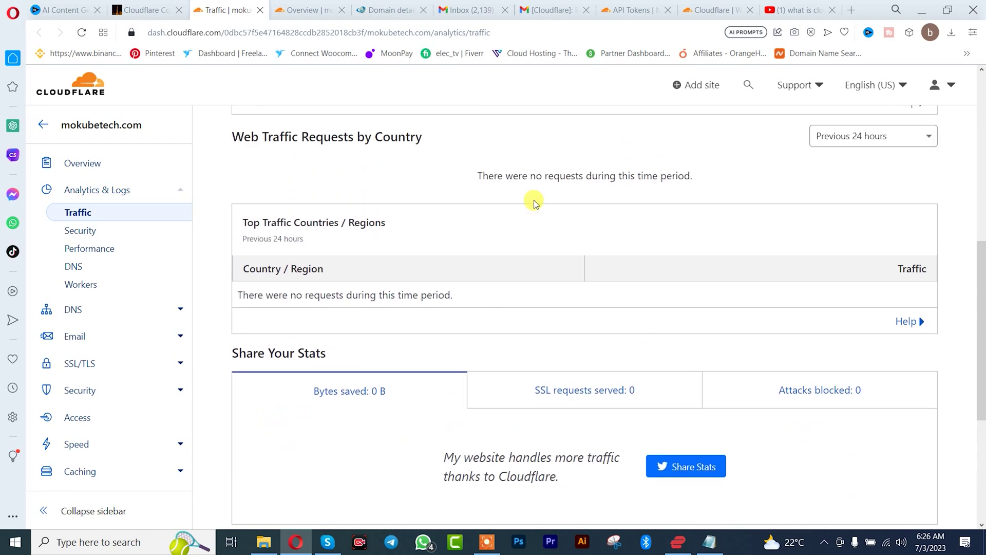
scroll(534, 202, "up", 5)
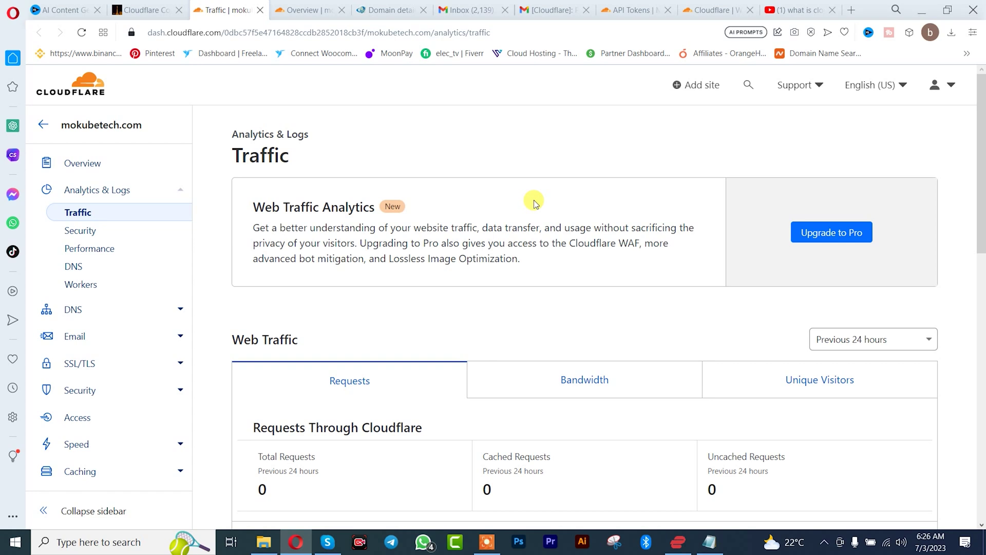
left_click(487, 542)
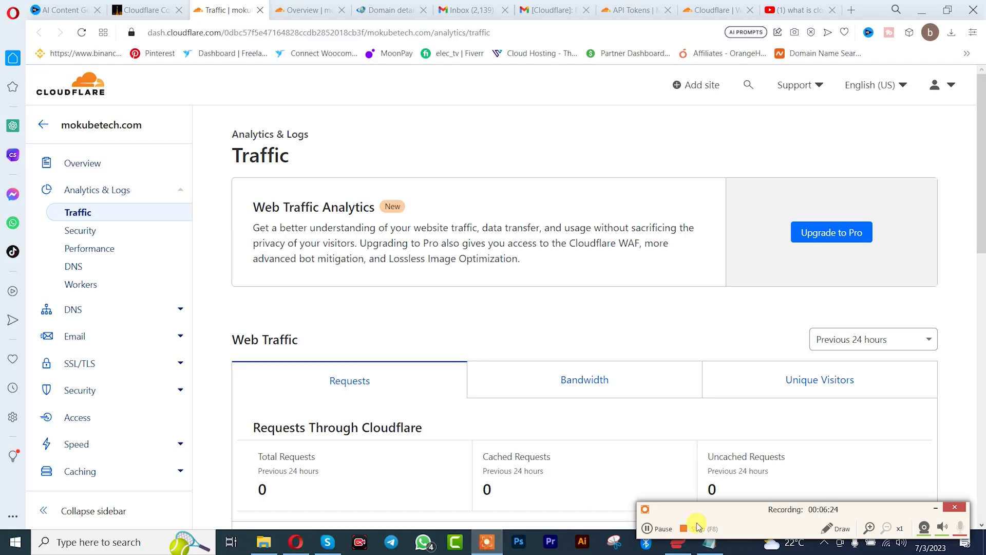